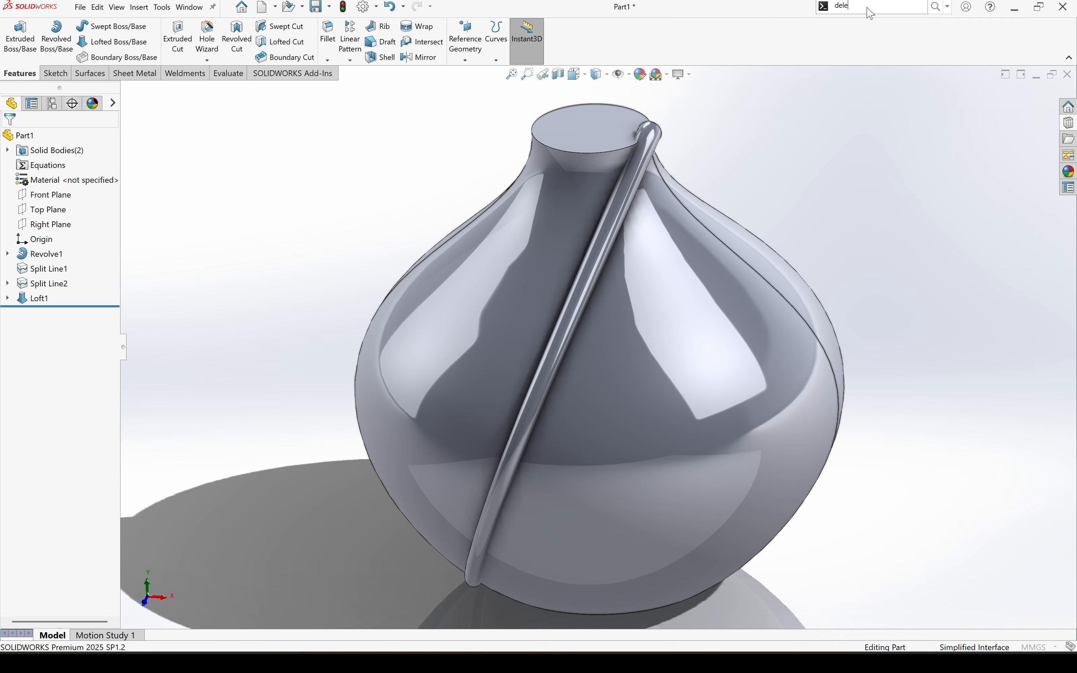
- Remove the split lines on the vase body by deleting its two outer side faces with Delete Face, using Delete and Patch
{"action": "key", "text": "Return"}
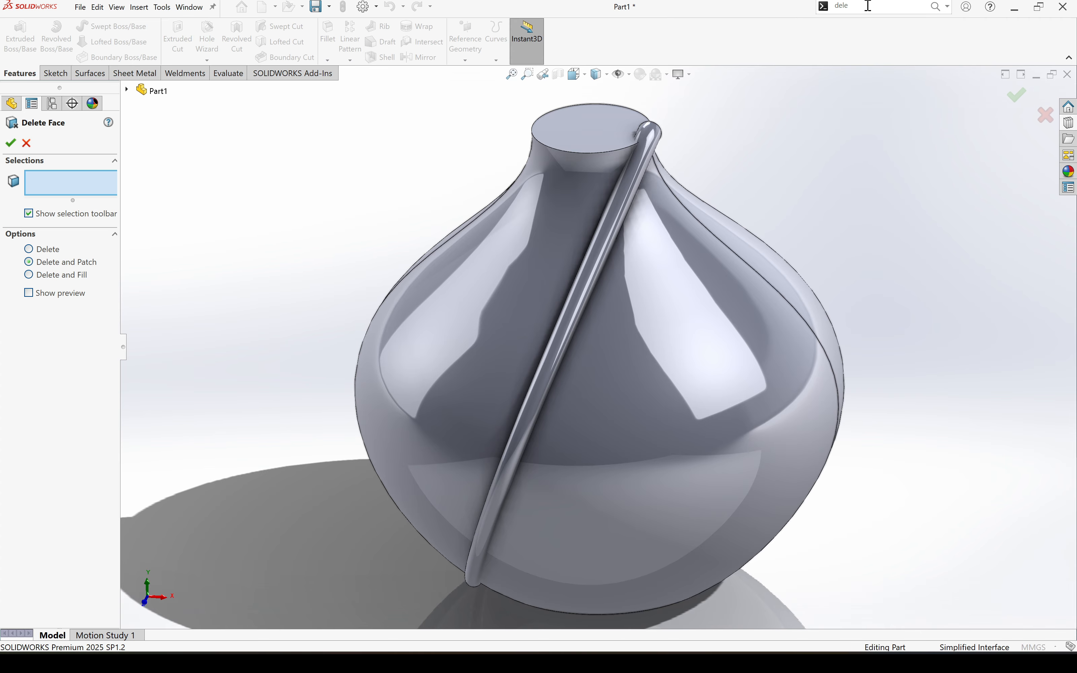
{"action": "left_click", "coordinate": [711, 387]}
{"action": "left_click", "coordinate": [531, 304]}
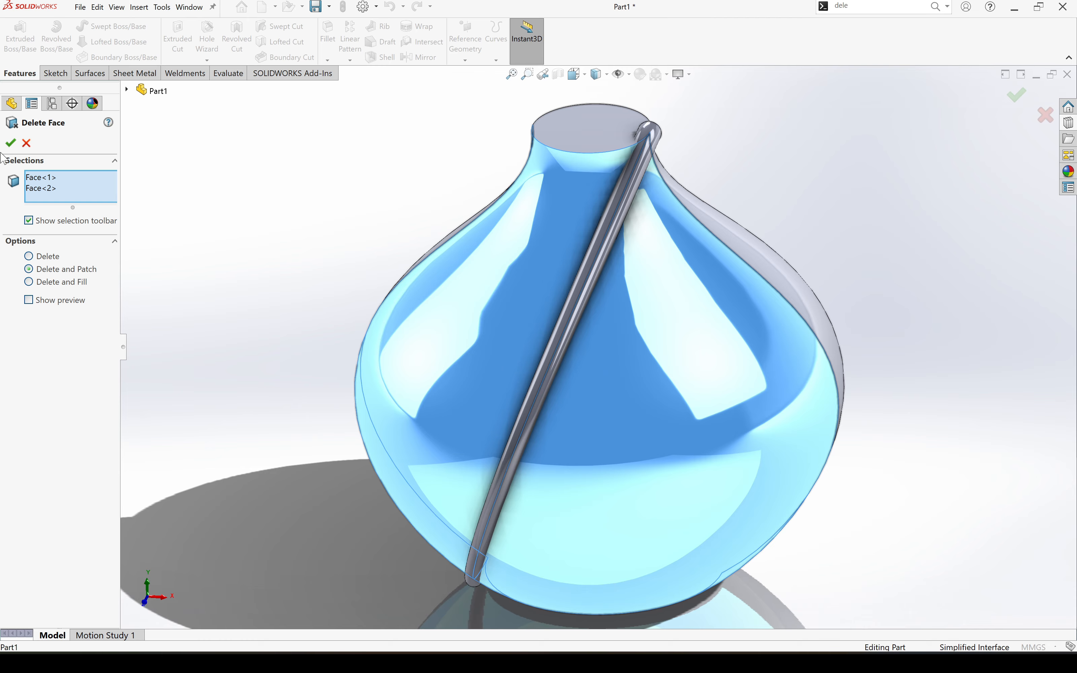
{"action": "left_click", "coordinate": [10, 143]}
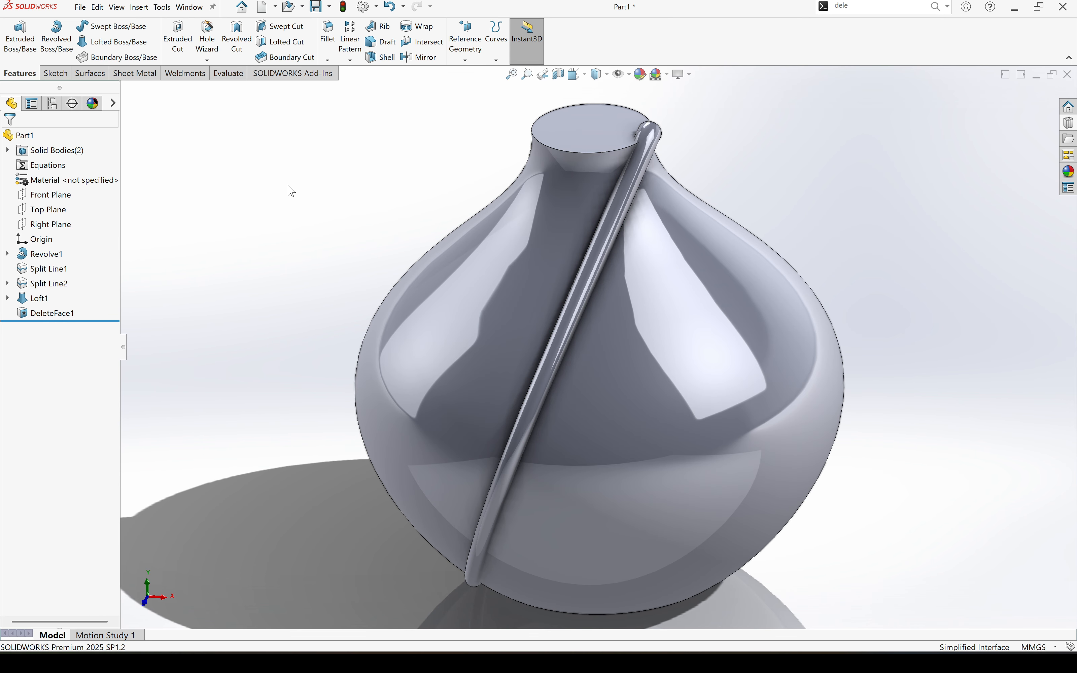
{"action": "middle_click_drag", "start_coordinate": [559, 461], "coordinate": [601, 196]}
{"action": "left_click", "coordinate": [715, 439]}
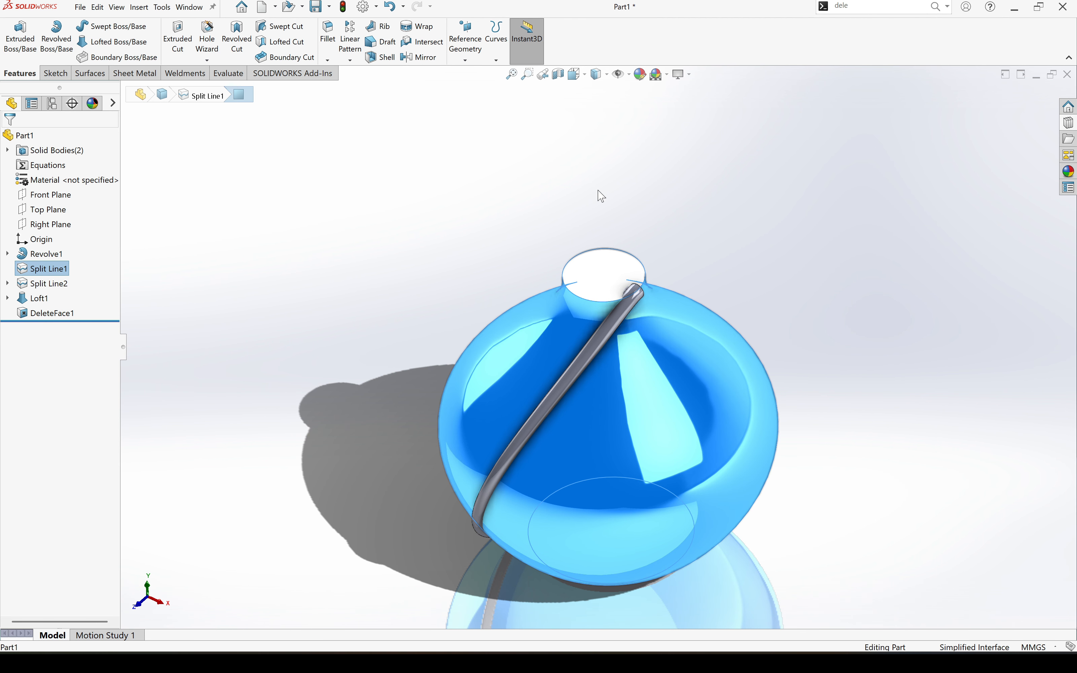
{"action": "left_click", "coordinate": [512, 74]}
{"action": "middle_click_drag", "start_coordinate": [625, 425], "coordinate": [622, 368]}
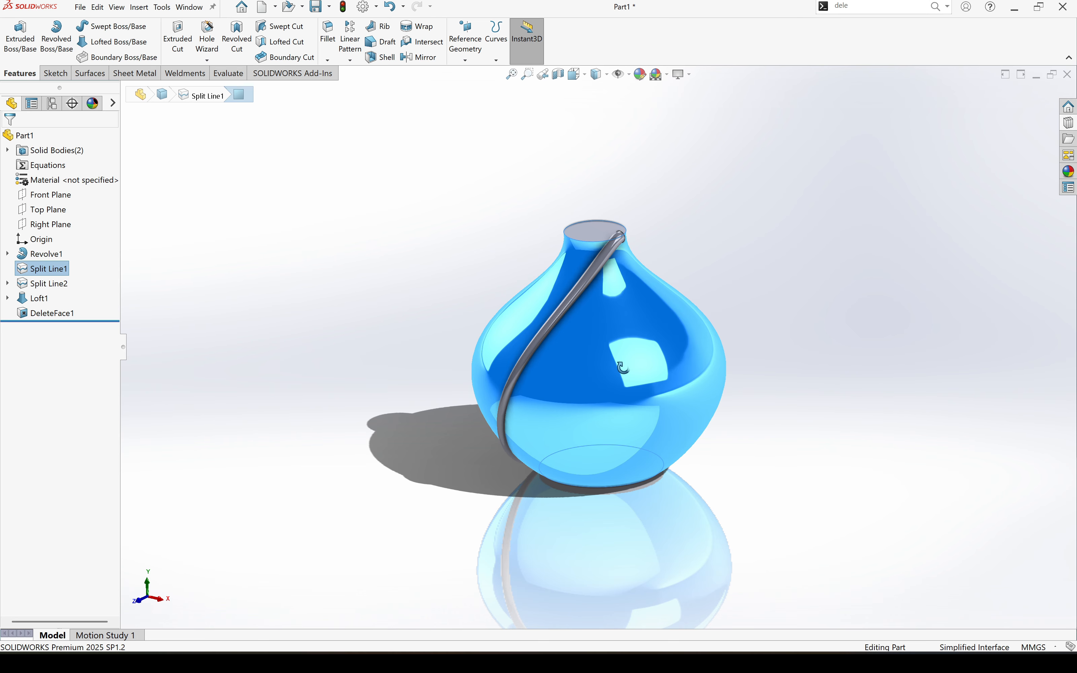
{"action": "left_click", "coordinate": [235, 353]}
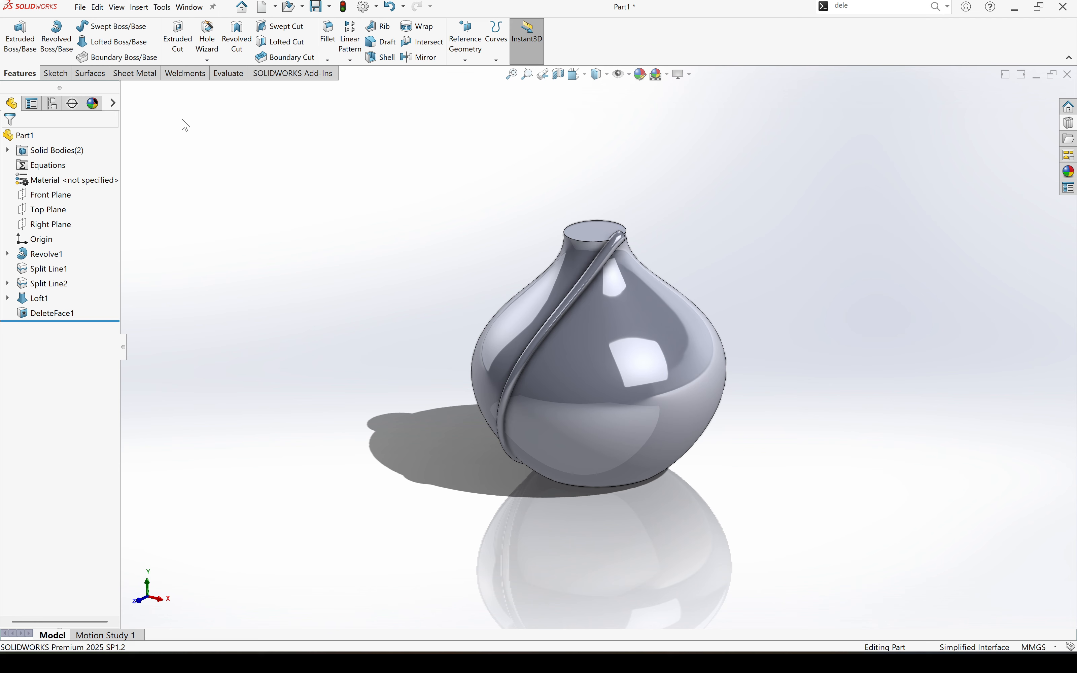
- Circular-pattern the lofted rib body around the neck's circular edge with 40 equally spaced instances over 360 degrees
{"action": "left_click", "coordinate": [350, 61]}
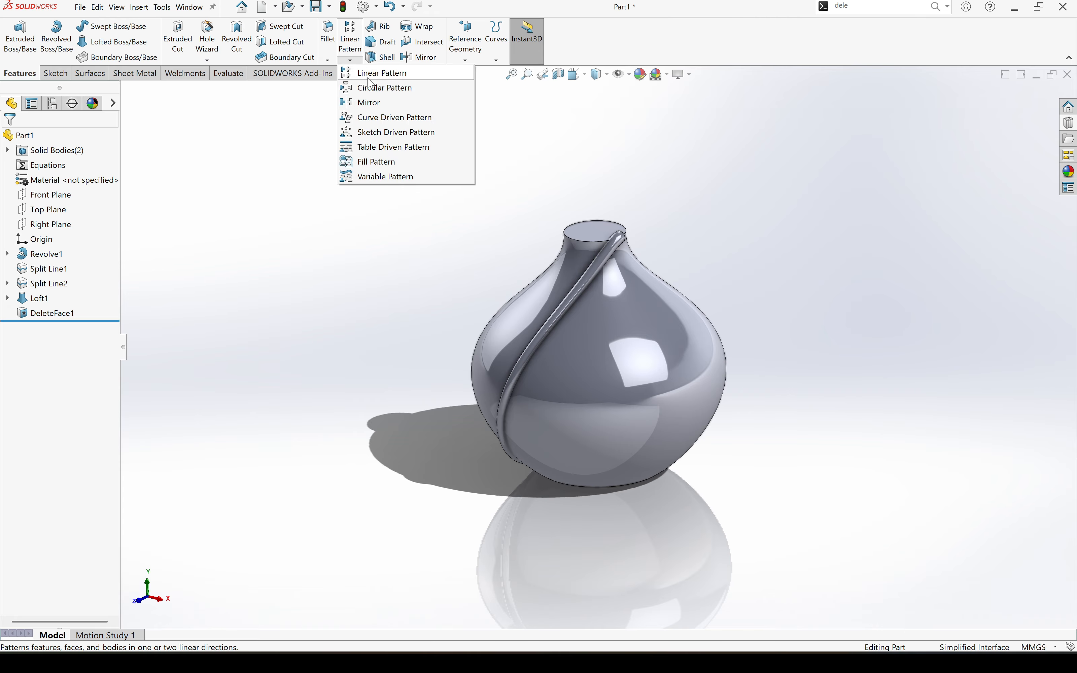
{"action": "left_click", "coordinate": [383, 90]}
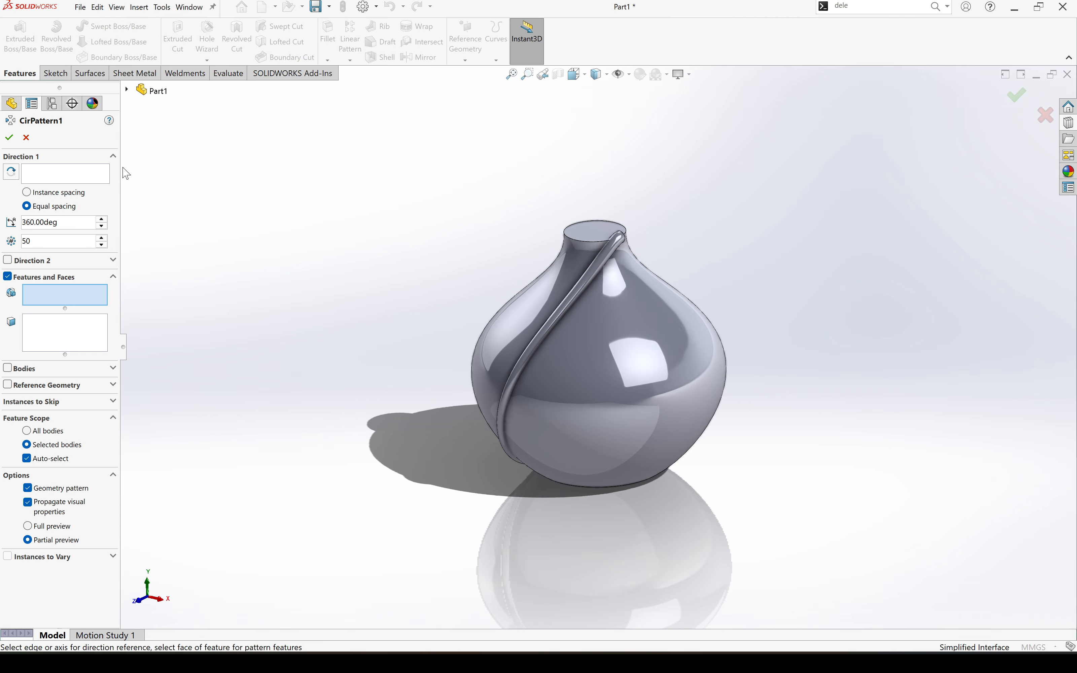
{"action": "left_click", "coordinate": [54, 240]}
{"action": "type", "text": "40"}
{"action": "left_click", "coordinate": [58, 176]}
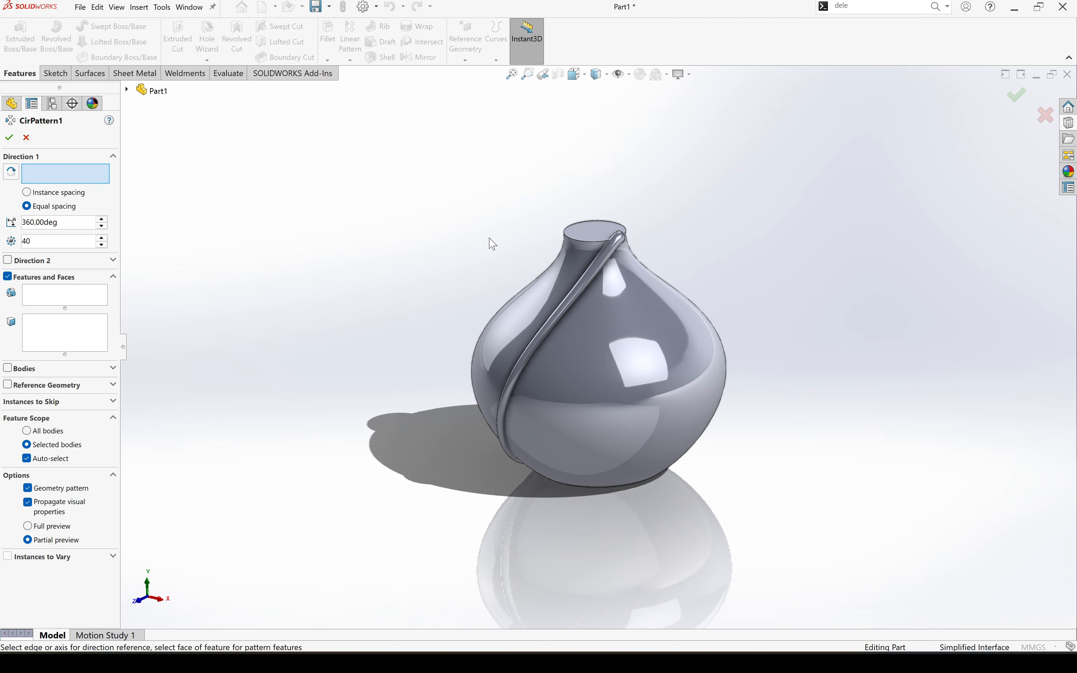
{"action": "left_click", "coordinate": [585, 243]}
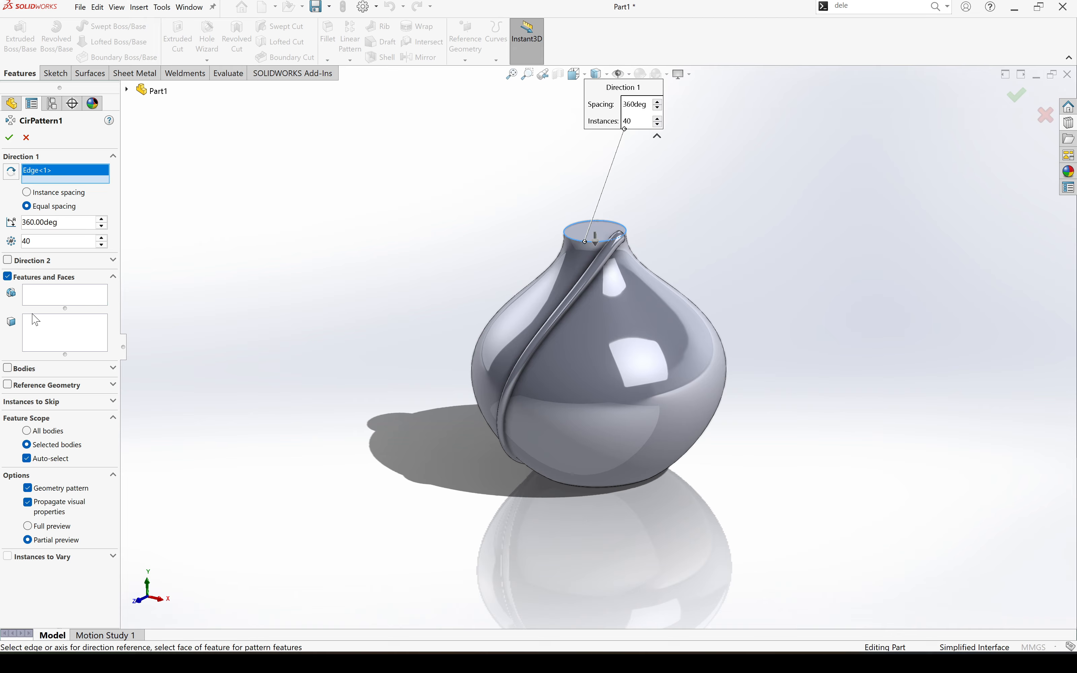
{"action": "left_click", "coordinate": [8, 369]}
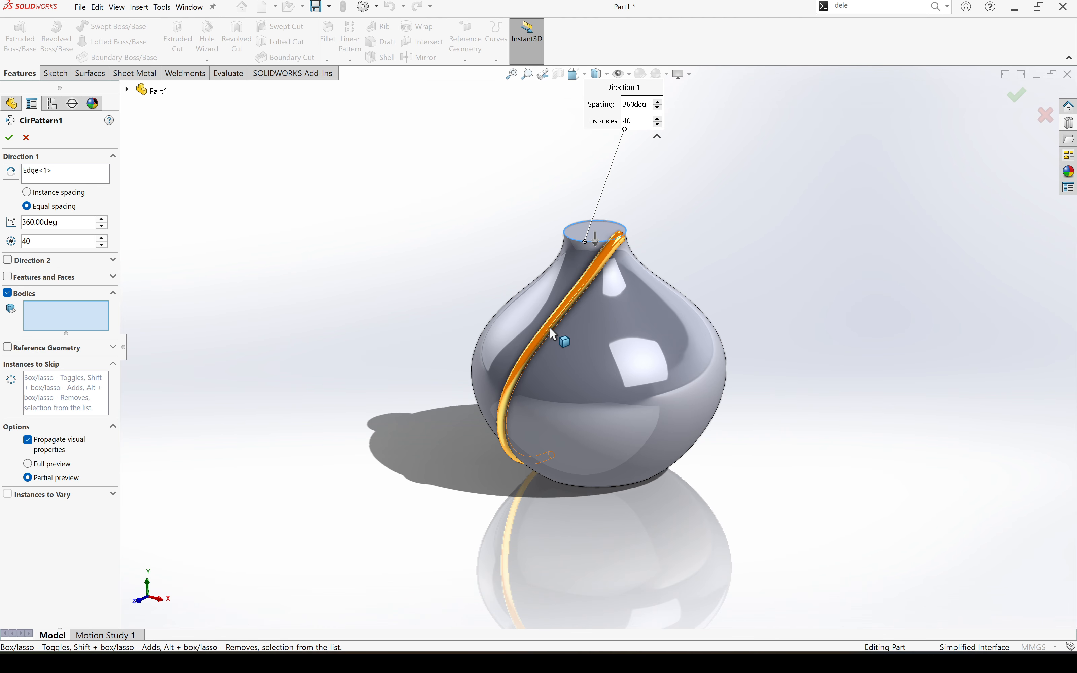
{"action": "left_click", "coordinate": [532, 319]}
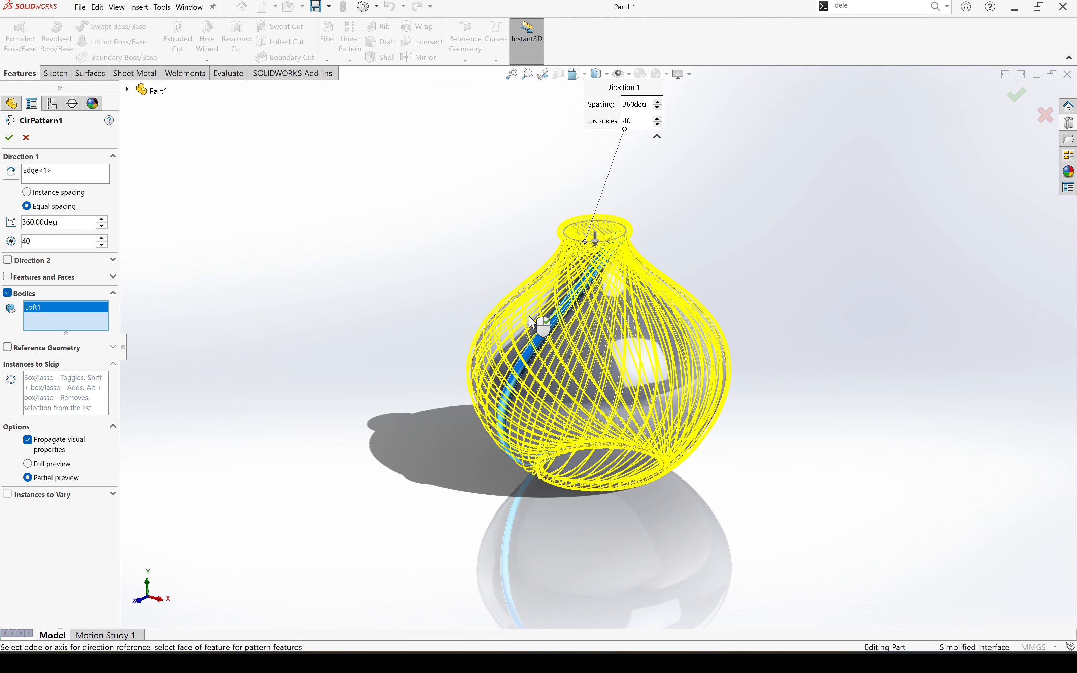
{"action": "left_click", "coordinate": [9, 137]}
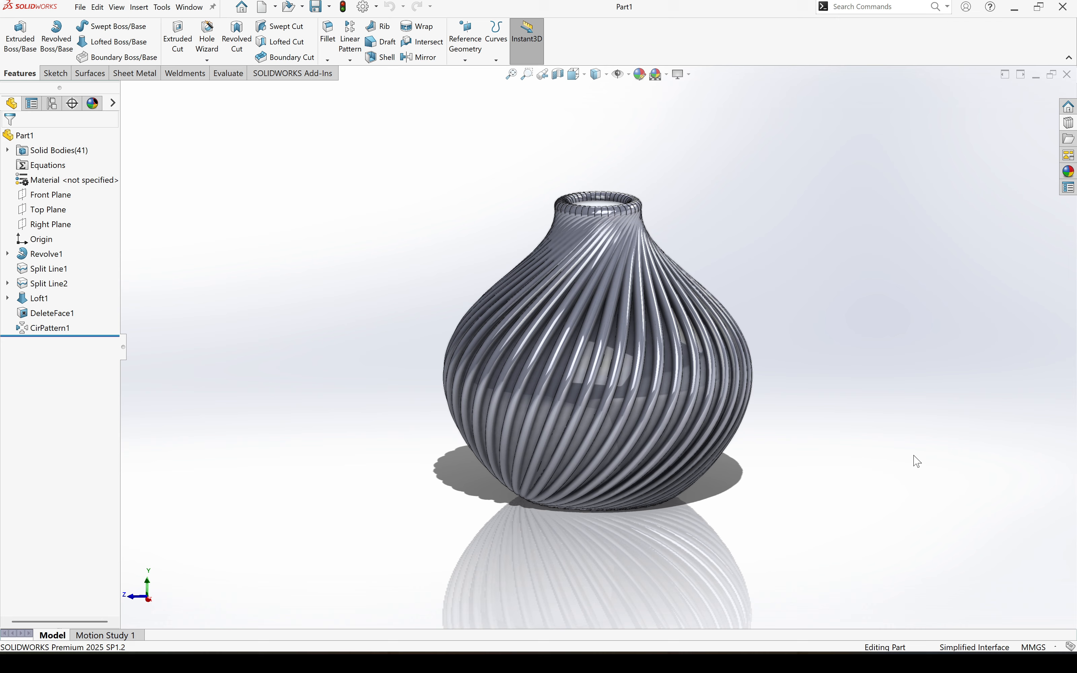
- Hide the circular-patterned rib bodies and the original lofted rib, leaving the plain vase body displayed
{"action": "middle_click_drag", "start_coordinate": [917, 461], "coordinate": [835, 492]}
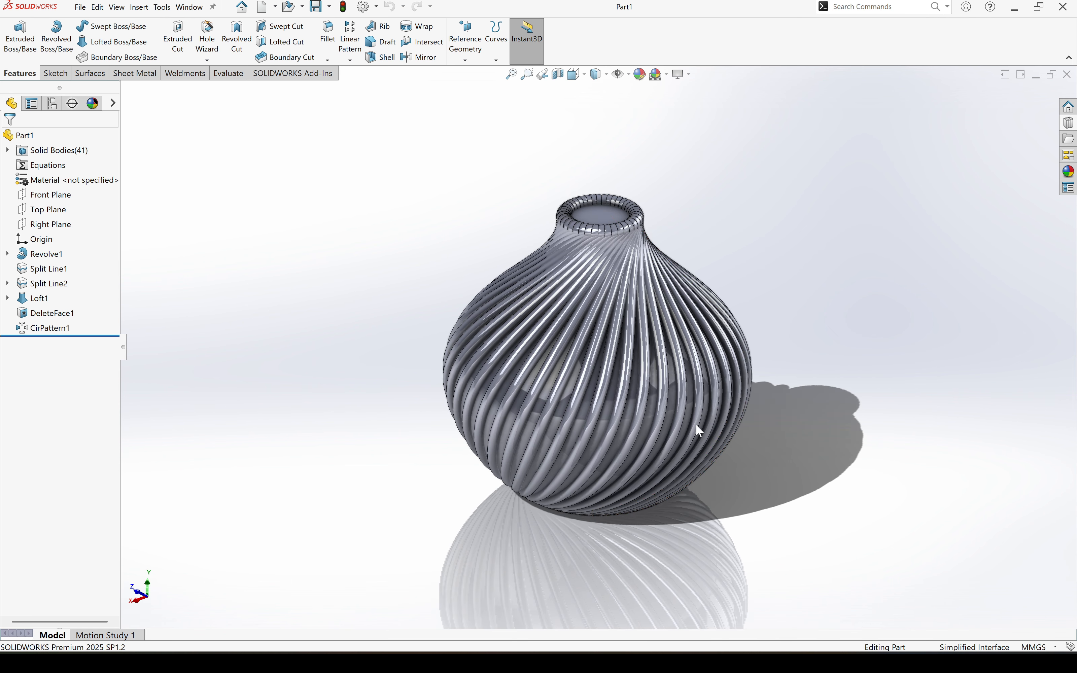
{"action": "right_click", "coordinate": [43, 328]}
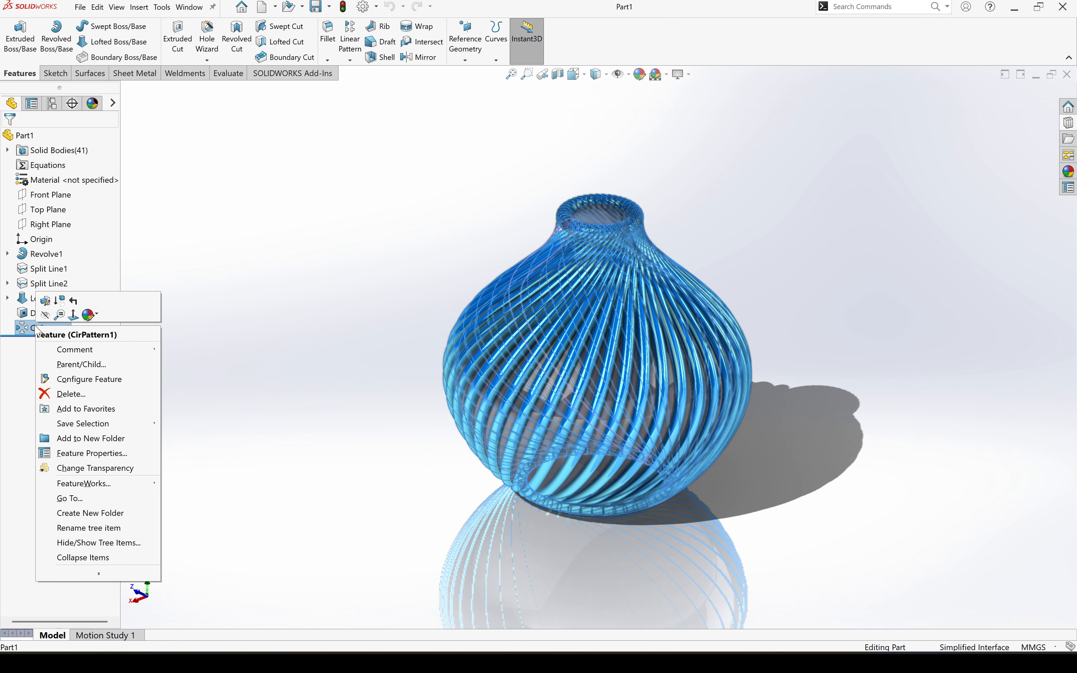
{"action": "left_click", "coordinate": [45, 316]}
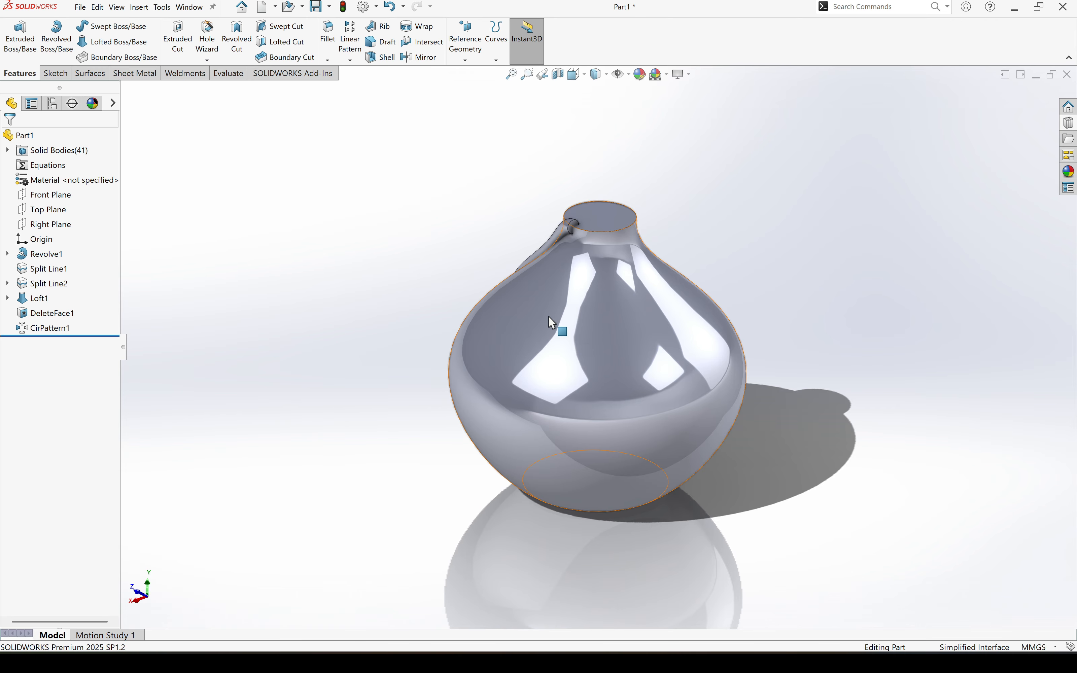
{"action": "middle_click_drag", "start_coordinate": [552, 323], "coordinate": [598, 289]}
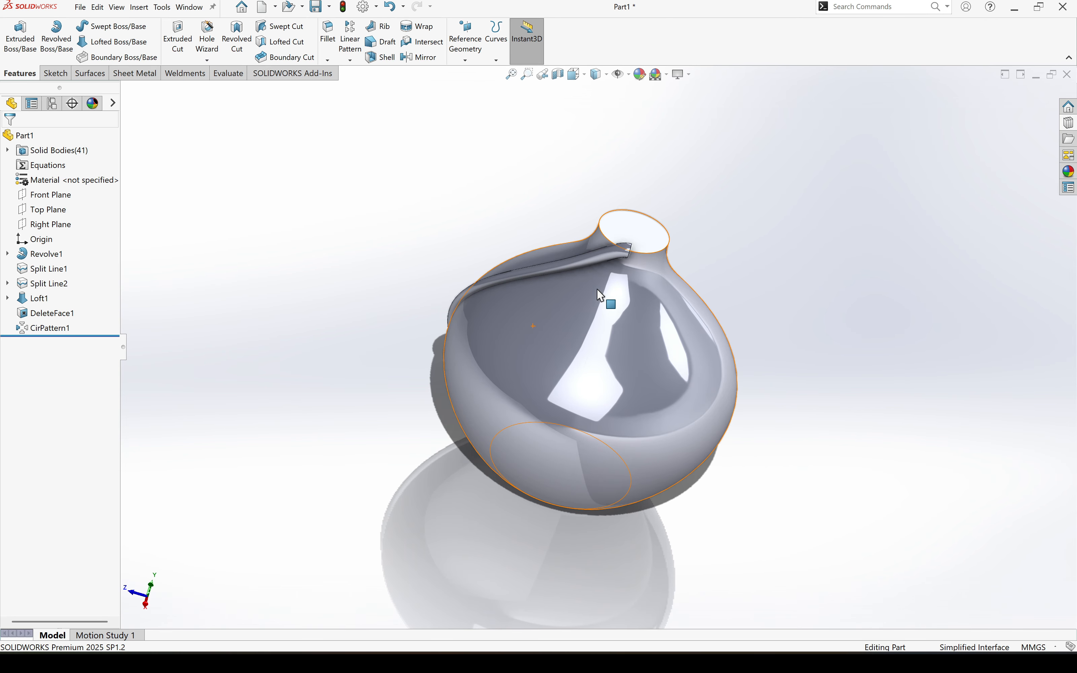
{"action": "right_click", "coordinate": [612, 252]}
{"action": "left_click", "coordinate": [639, 244]}
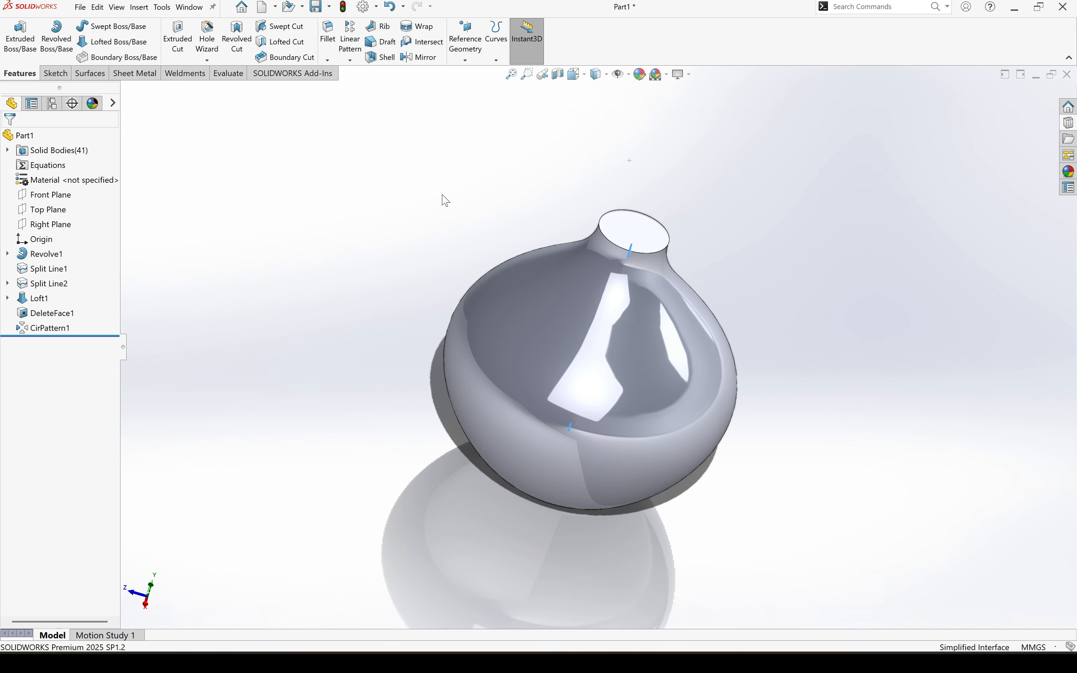
{"action": "middle_click_drag", "start_coordinate": [473, 310], "coordinate": [428, 253]}
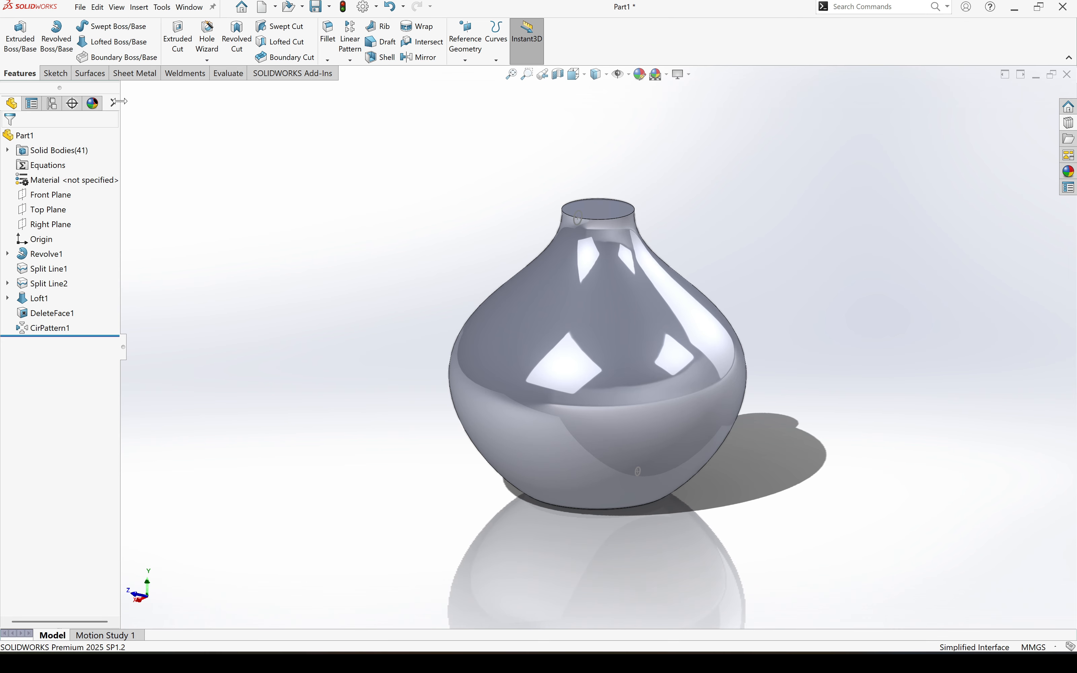
- Sweep a circular profile of 13 mm diameter along the circular edge at the top of the vase's neck
{"action": "left_click", "coordinate": [113, 26]}
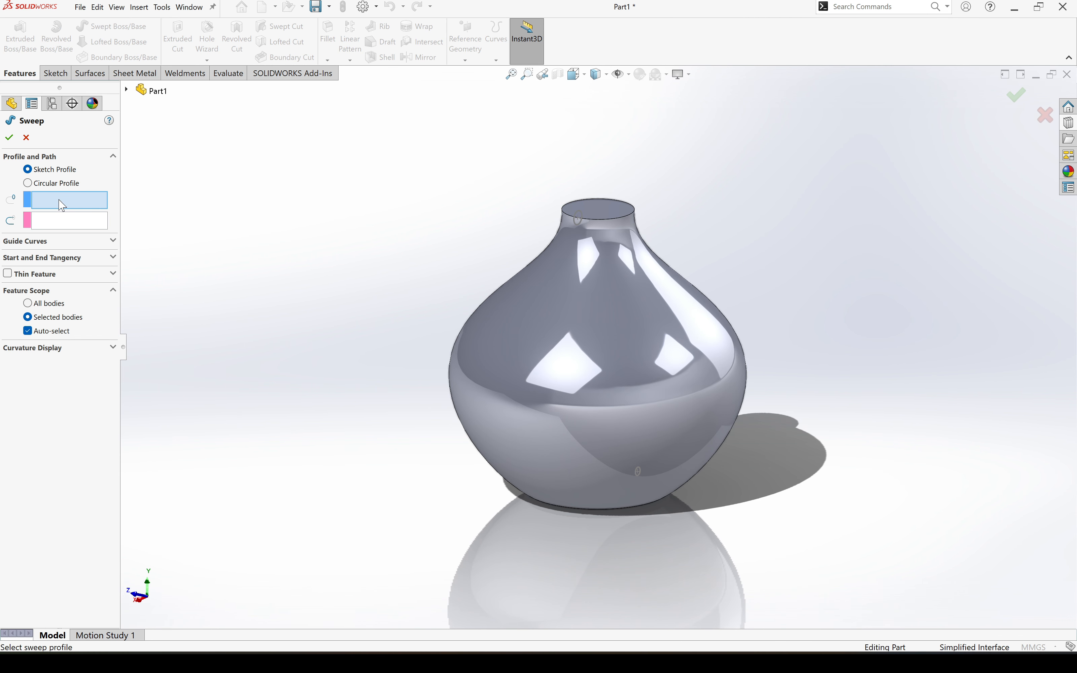
{"action": "left_click", "coordinate": [28, 183]}
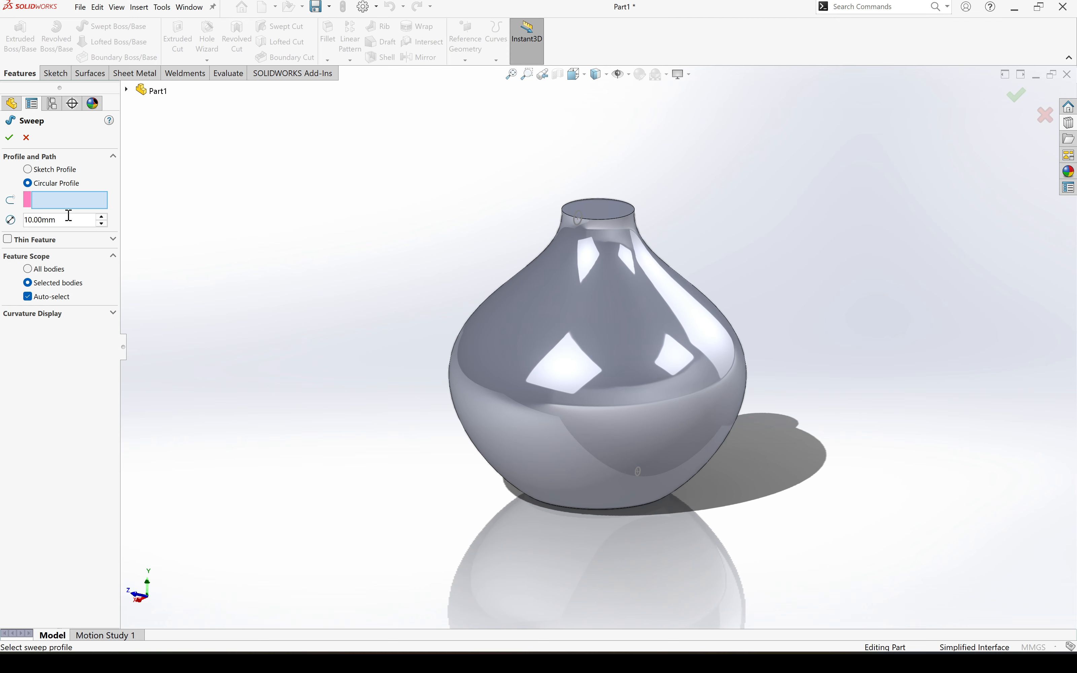
{"action": "double_click", "coordinate": [74, 226]}
{"action": "type", "text": "13"}
{"action": "key", "text": "Return"}
{"action": "left_click", "coordinate": [77, 206]}
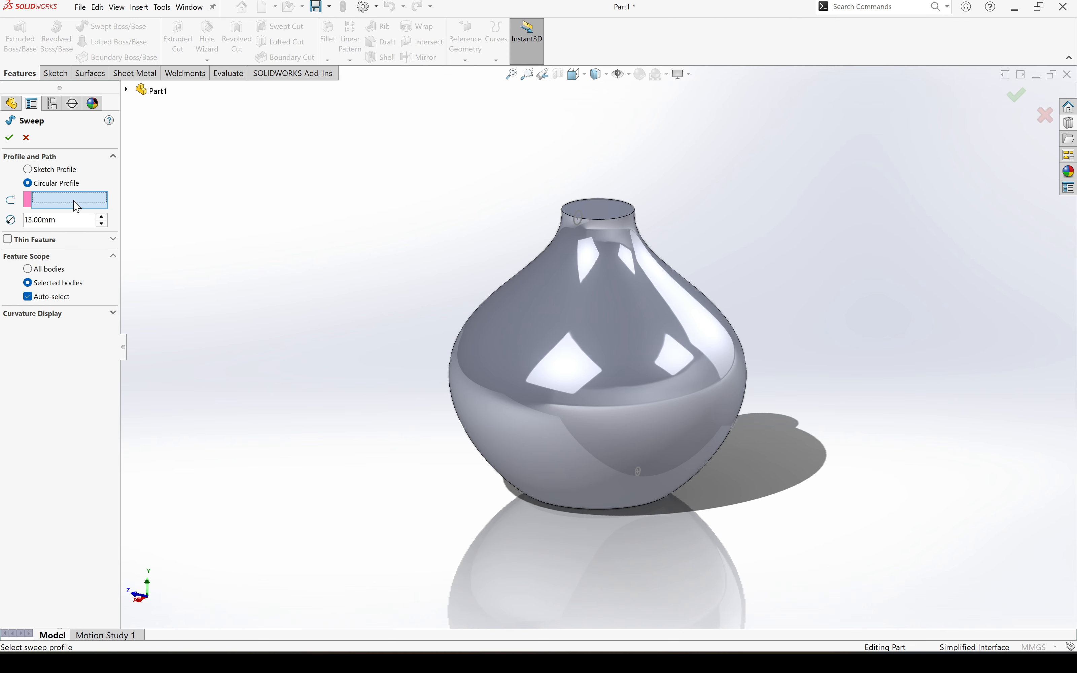
{"action": "left_click", "coordinate": [622, 215]}
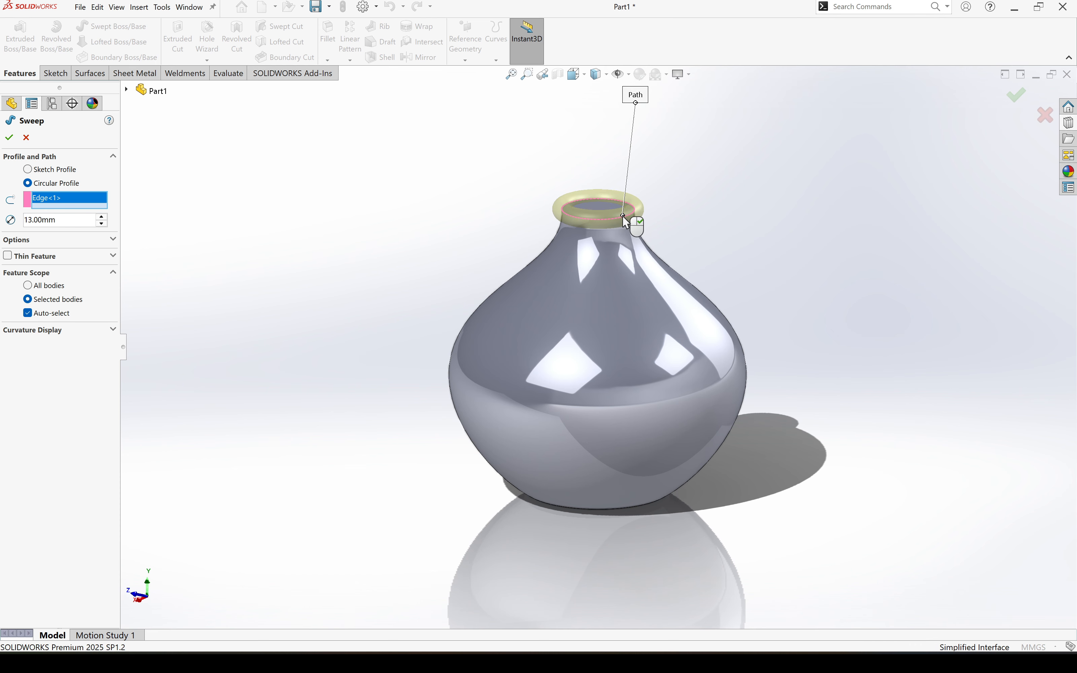
{"action": "left_click", "coordinate": [11, 141]}
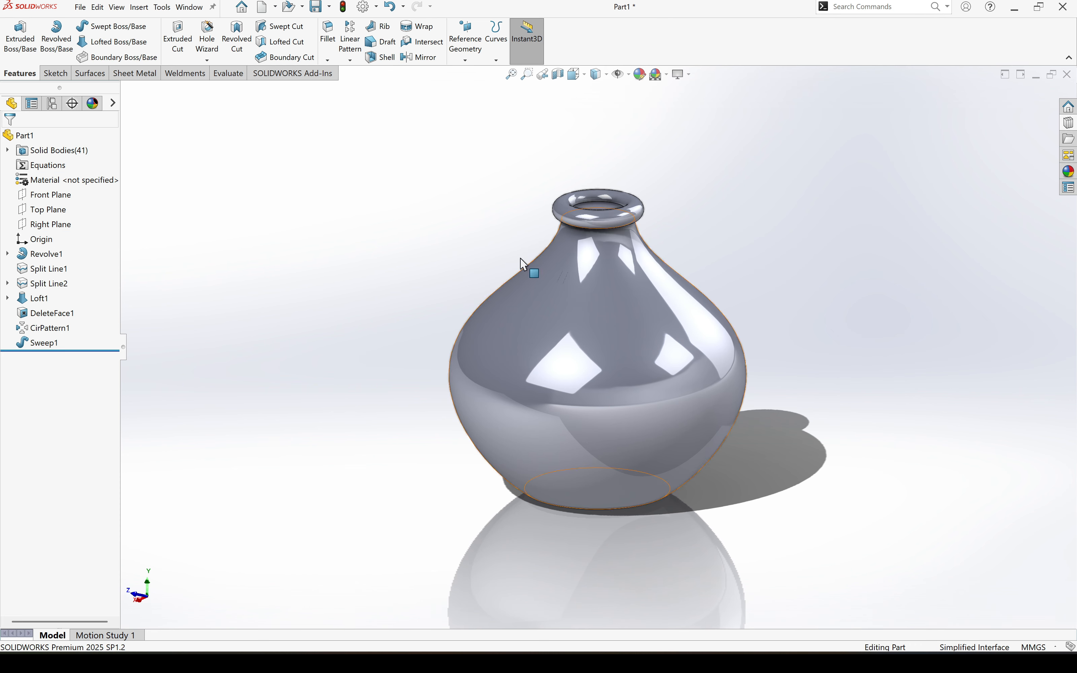
- Sweep a circular profile of 8 mm diameter along the circular edge of the vase's base
{"action": "left_click", "coordinate": [137, 27]}
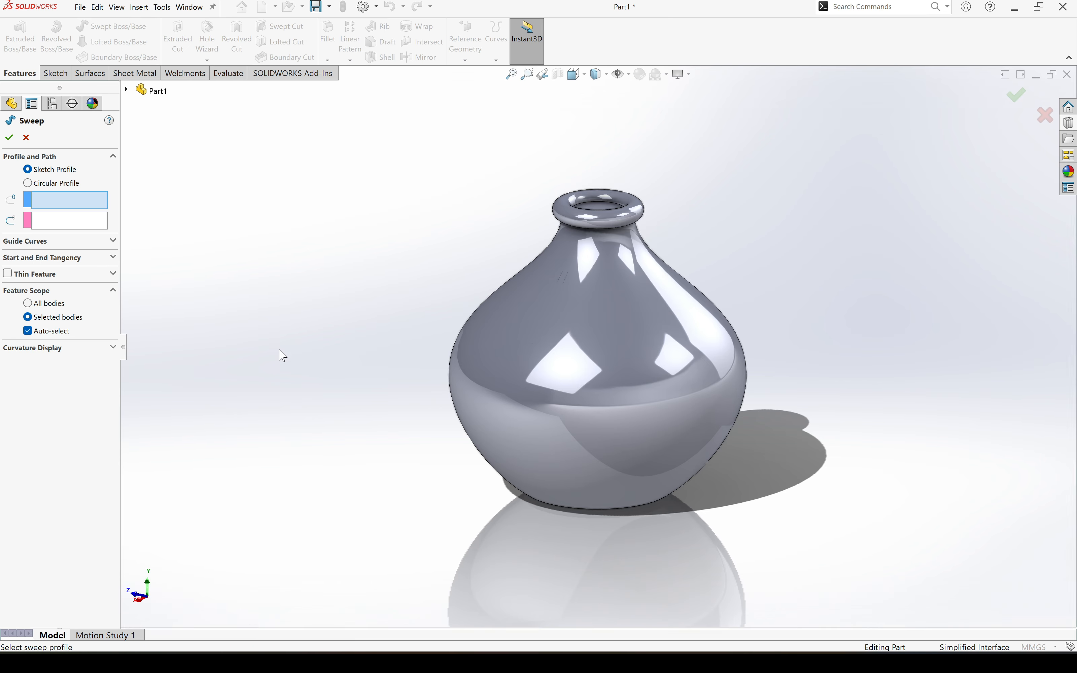
{"action": "left_click", "coordinate": [28, 184]}
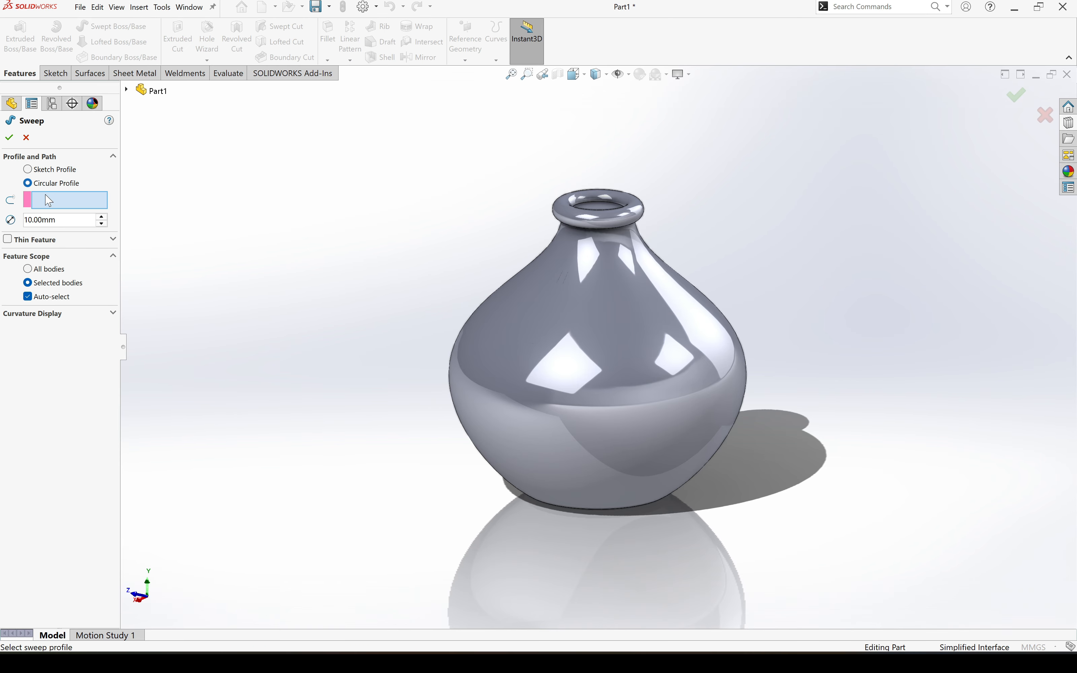
{"action": "double_click", "coordinate": [68, 220]}
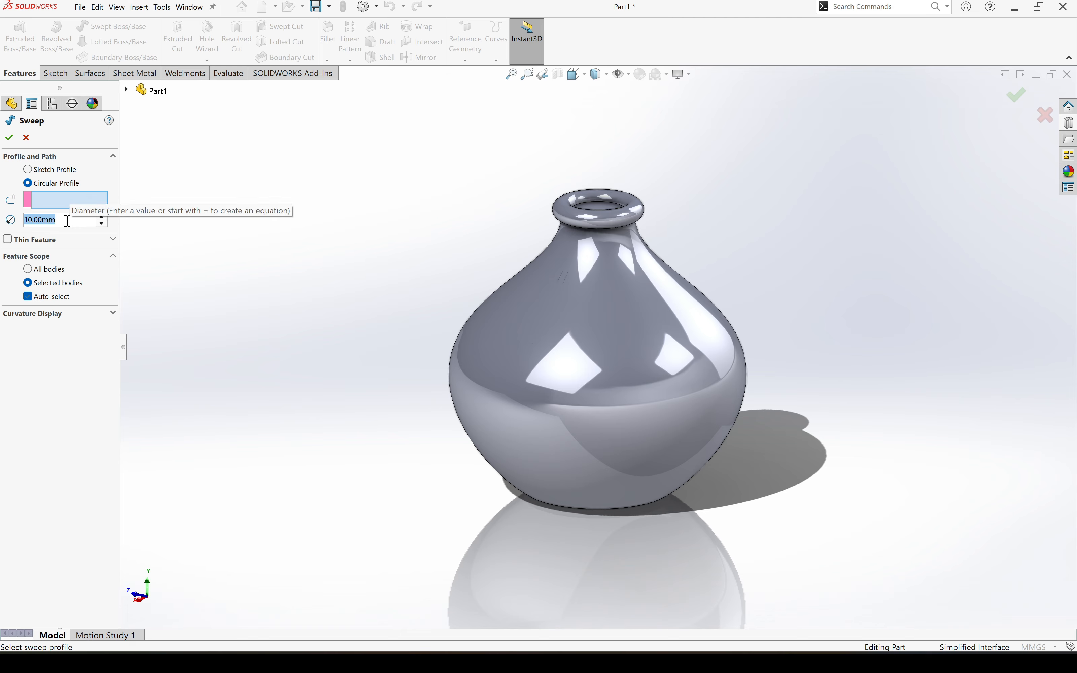
{"action": "type", "text": "8"}
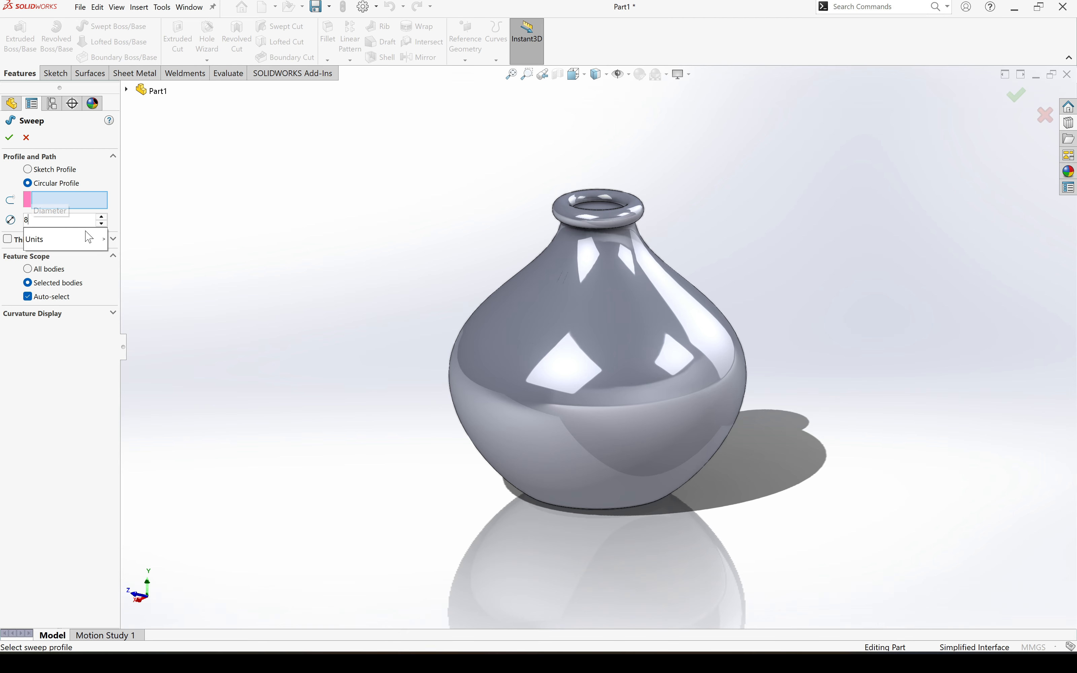
{"action": "key", "text": "Return"}
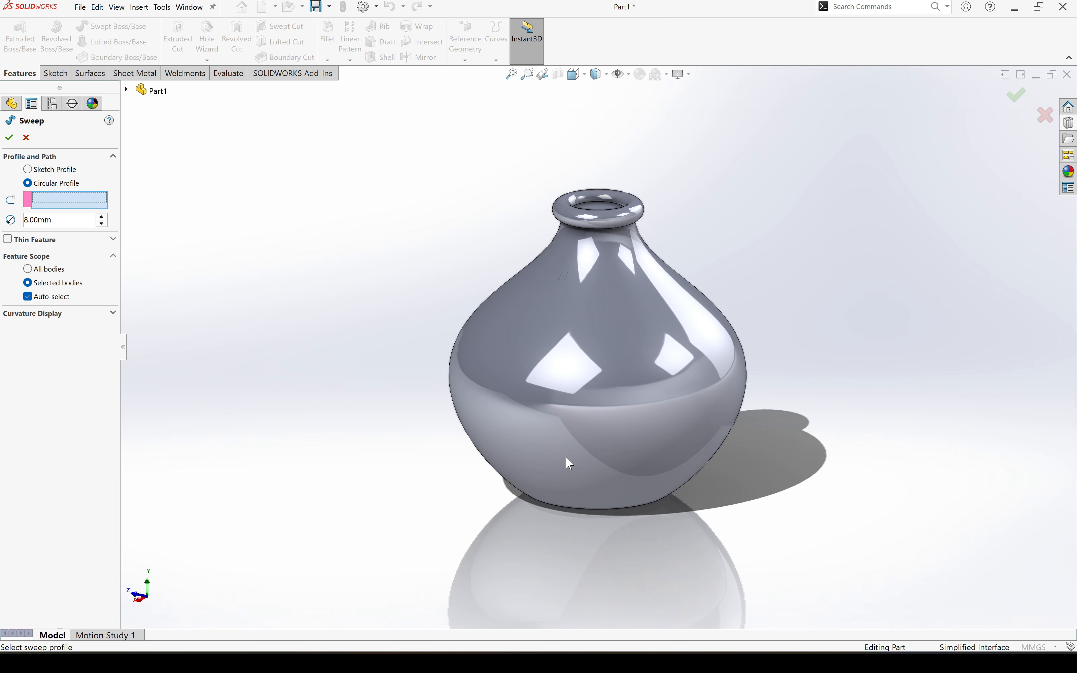
{"action": "middle_click_drag", "start_coordinate": [565, 458], "coordinate": [600, 396]}
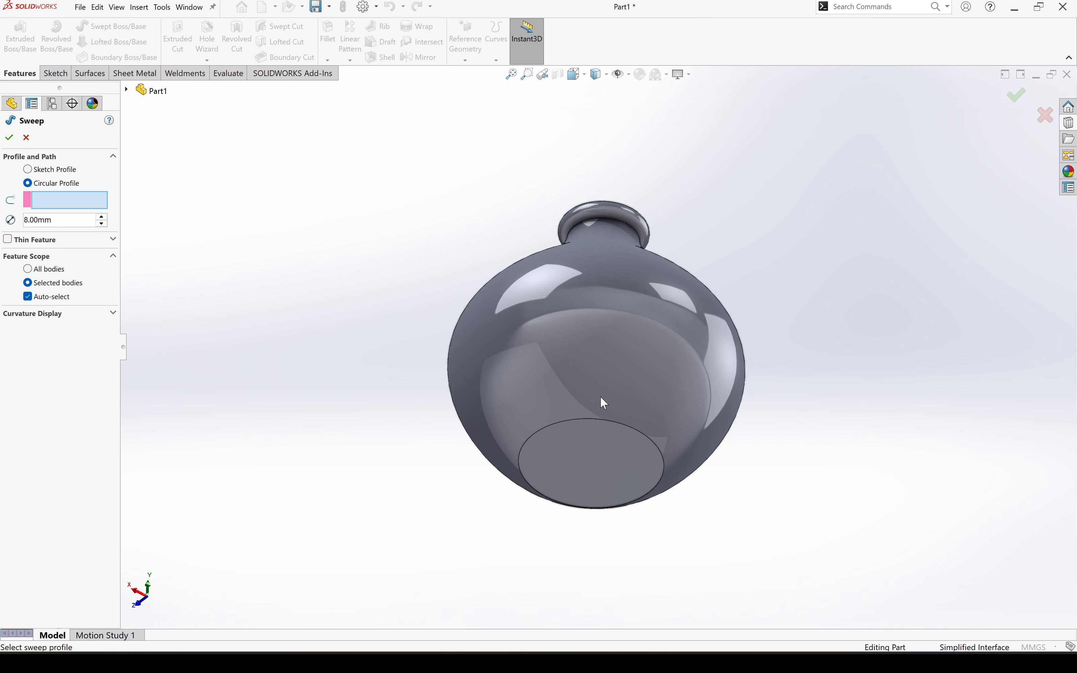
{"action": "left_click", "coordinate": [613, 420]}
{"action": "left_click", "coordinate": [7, 138]}
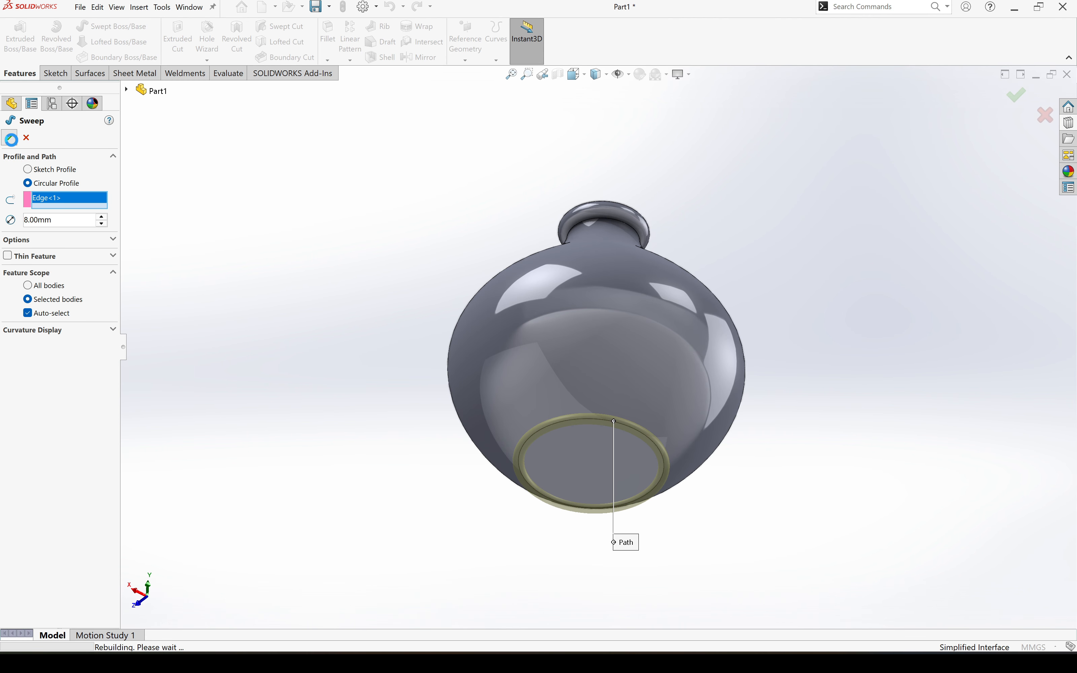
- Show the hidden lofted rib and the circular-patterned rib bodies again
{"action": "mouse_move", "coordinate": [594, 472]}
{"action": "middle_mouse_down"}
{"action": "mouse_move", "coordinate": [597, 446]}
{"action": "mouse_move", "coordinate": [592, 486]}
{"action": "mouse_move", "coordinate": [577, 443]}
{"action": "mouse_move", "coordinate": [578, 465]}
{"action": "middle_mouse_up"}
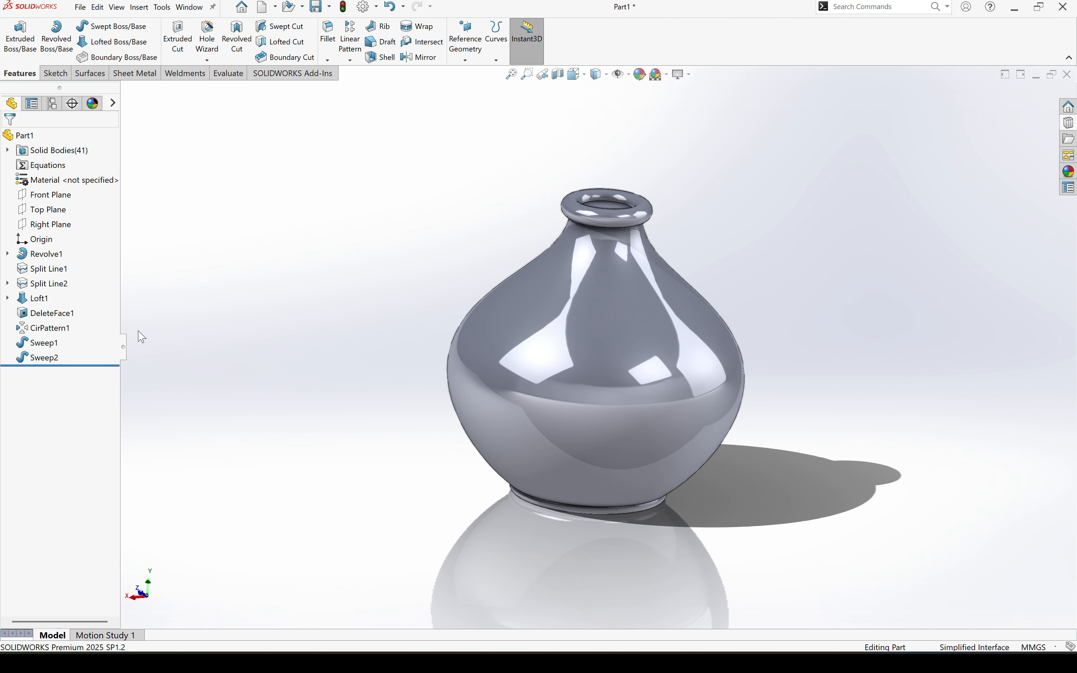
{"action": "left_click", "coordinate": [48, 299]}
{"action": "left_click", "coordinate": [59, 290]}
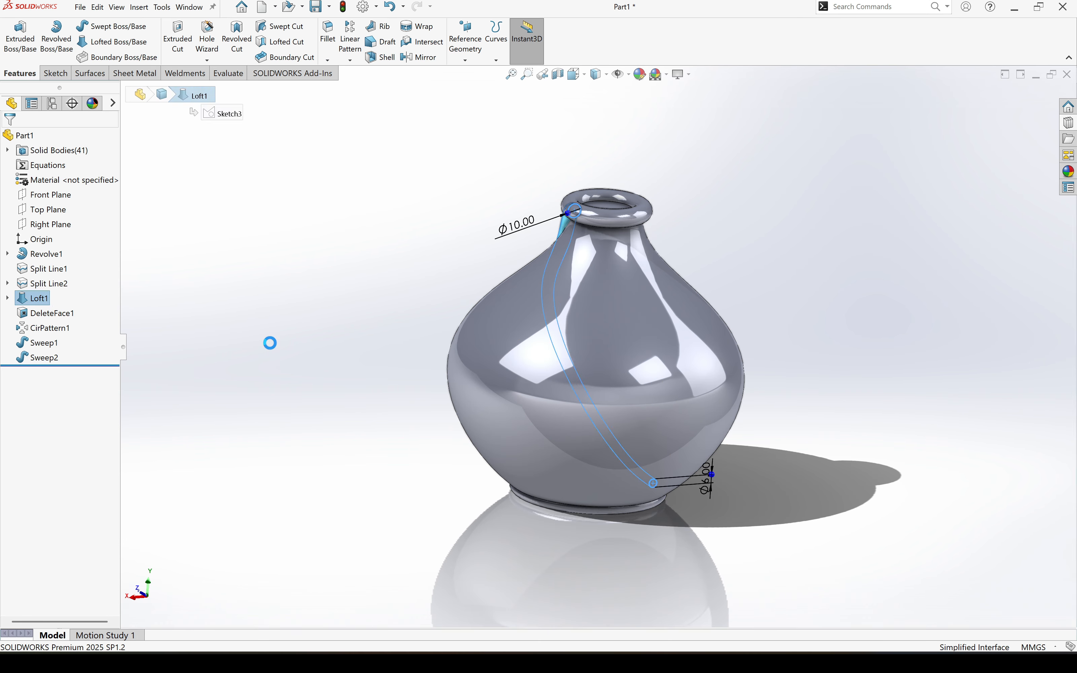
{"action": "left_click", "coordinate": [270, 342]}
{"action": "left_click", "coordinate": [66, 328]}
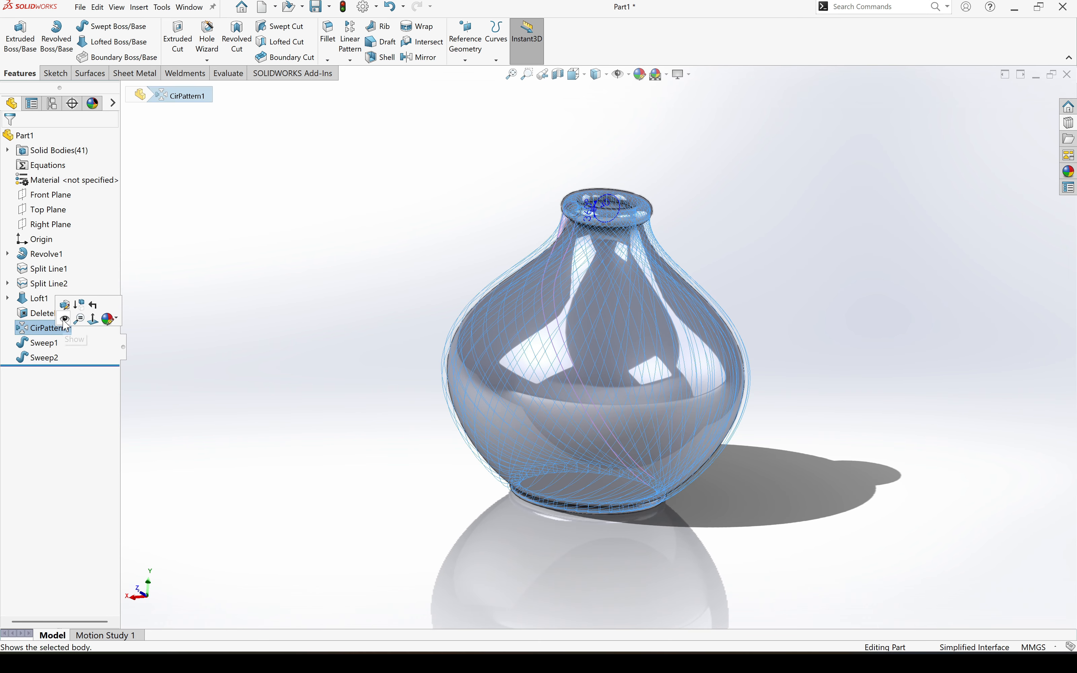
{"action": "left_click", "coordinate": [65, 320]}
{"action": "left_click", "coordinate": [315, 307]}
{"action": "middle_click_drag", "start_coordinate": [552, 427], "coordinate": [837, 374]}
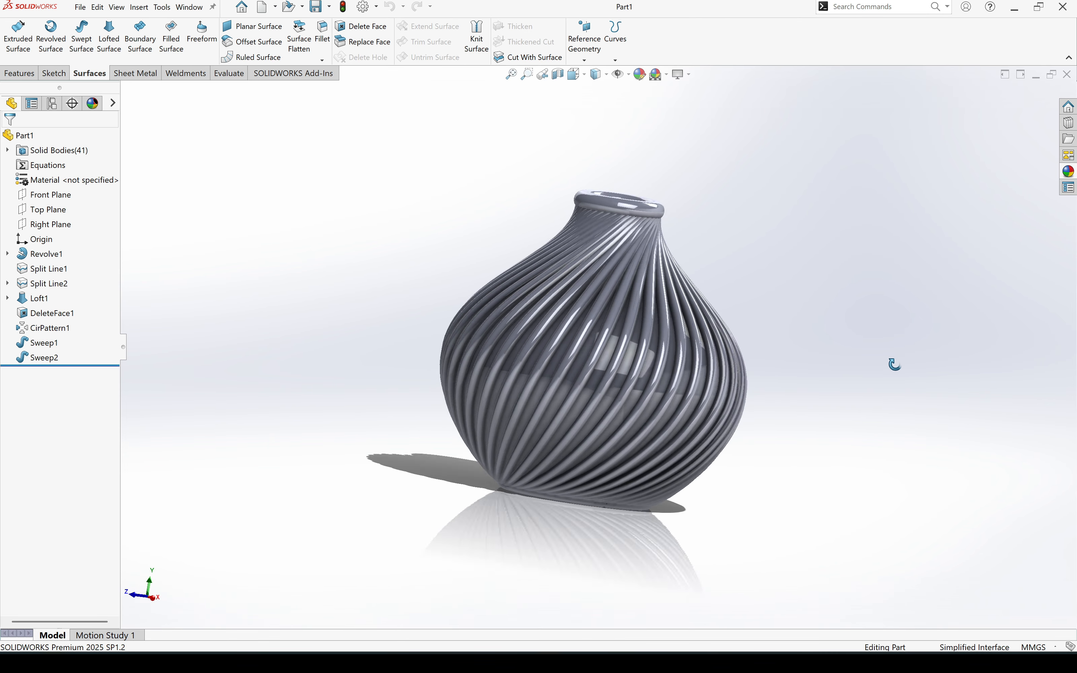
- Start a sketch on the Front Plane and show the vase revolve's profile sketch, Sketch1
{"action": "middle_click_drag", "start_coordinate": [895, 364], "coordinate": [871, 381]}
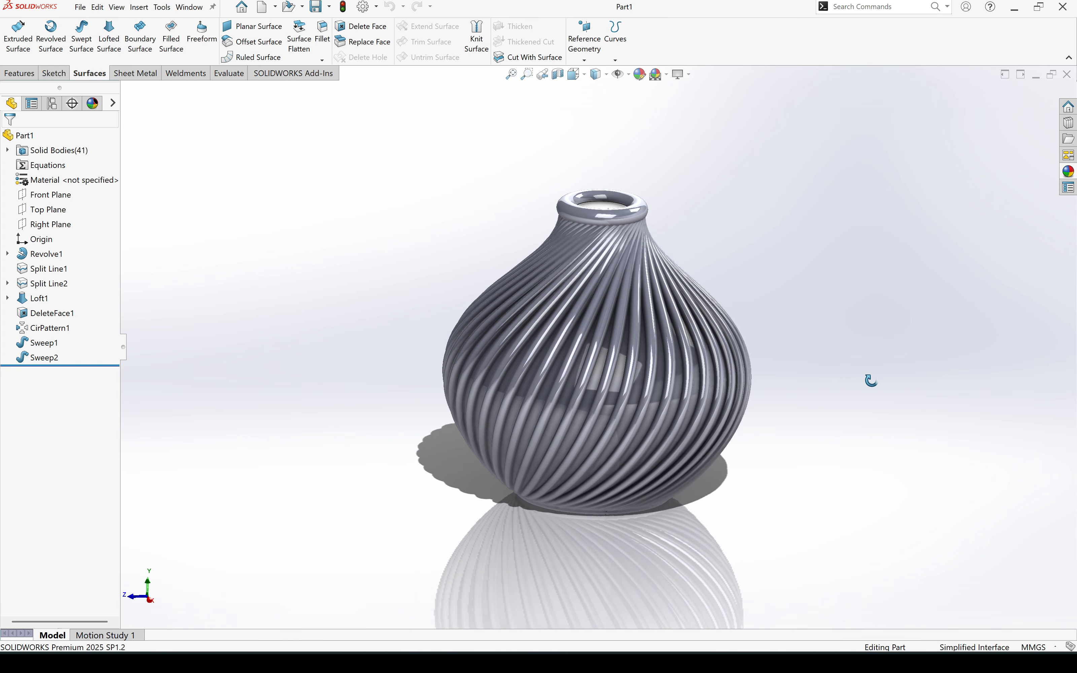
{"action": "left_click", "coordinate": [63, 195]}
{"action": "left_click", "coordinate": [94, 182]}
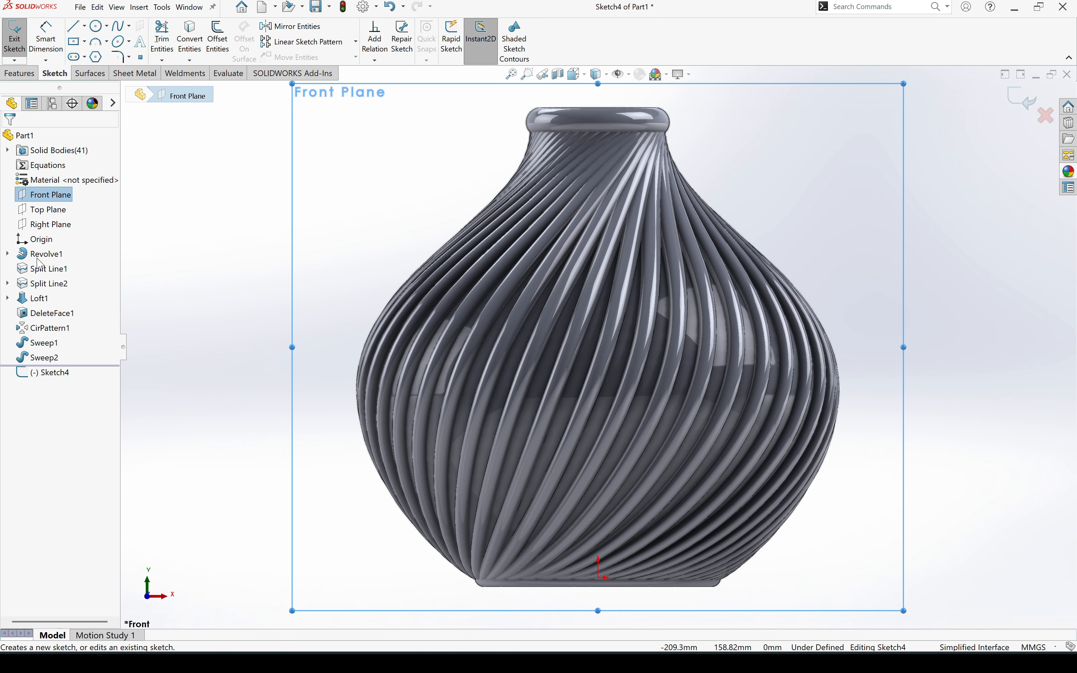
{"action": "left_click", "coordinate": [7, 254]}
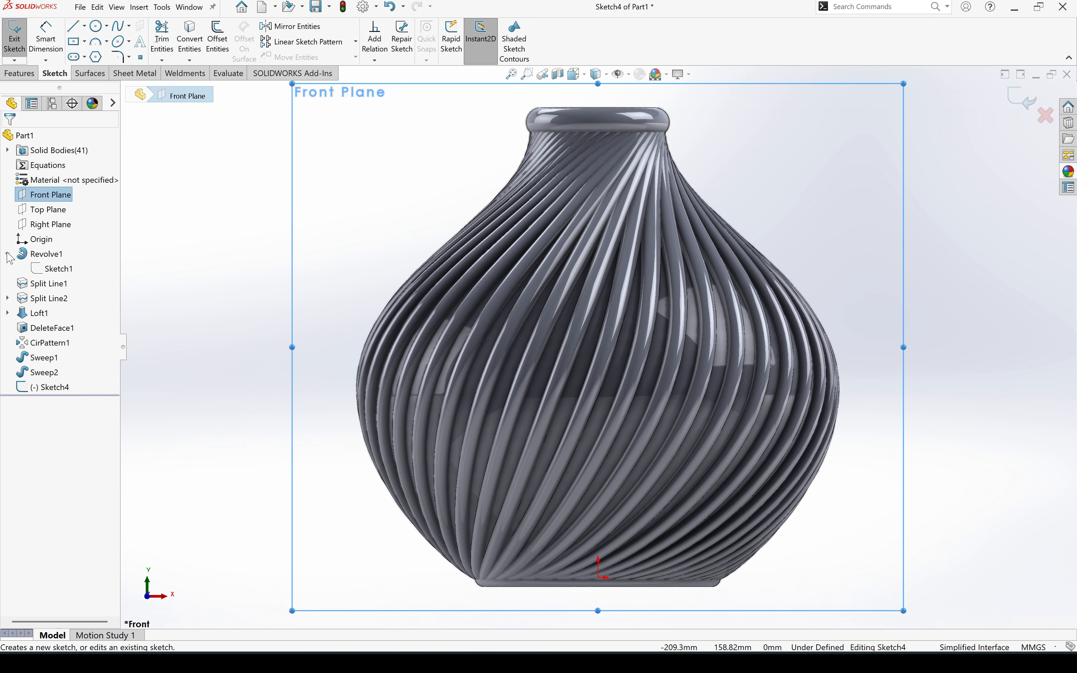
{"action": "right_click", "coordinate": [61, 268]}
{"action": "left_click", "coordinate": [69, 259]}
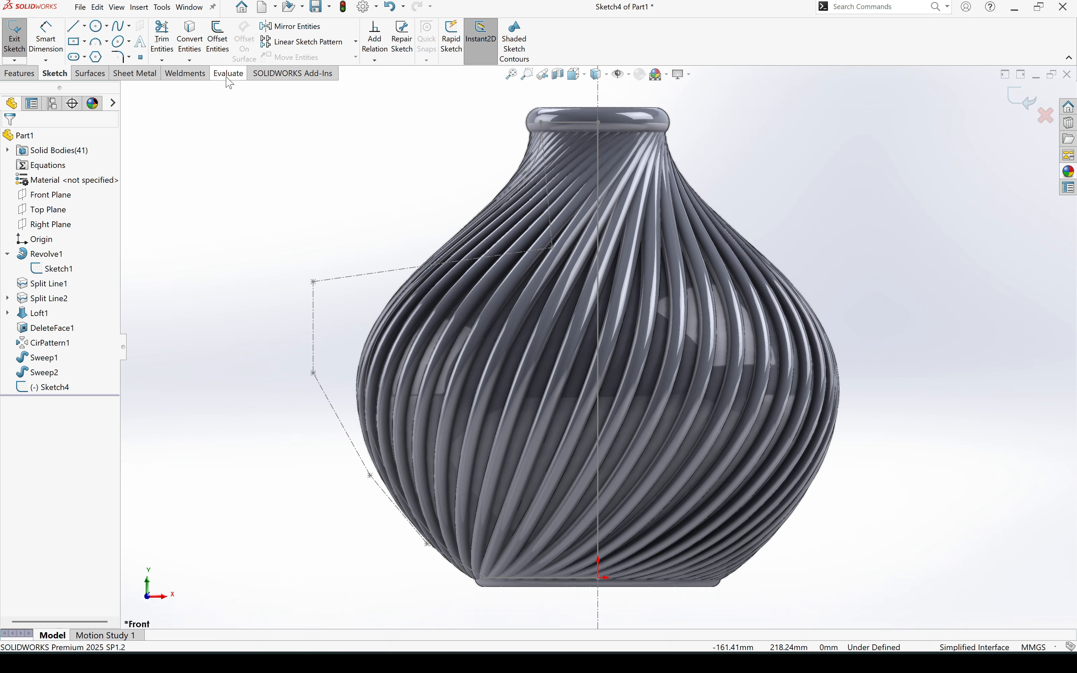
- Offset only the curved vase profile 6 mm inward, with chain selection off
{"action": "left_click", "coordinate": [218, 40]}
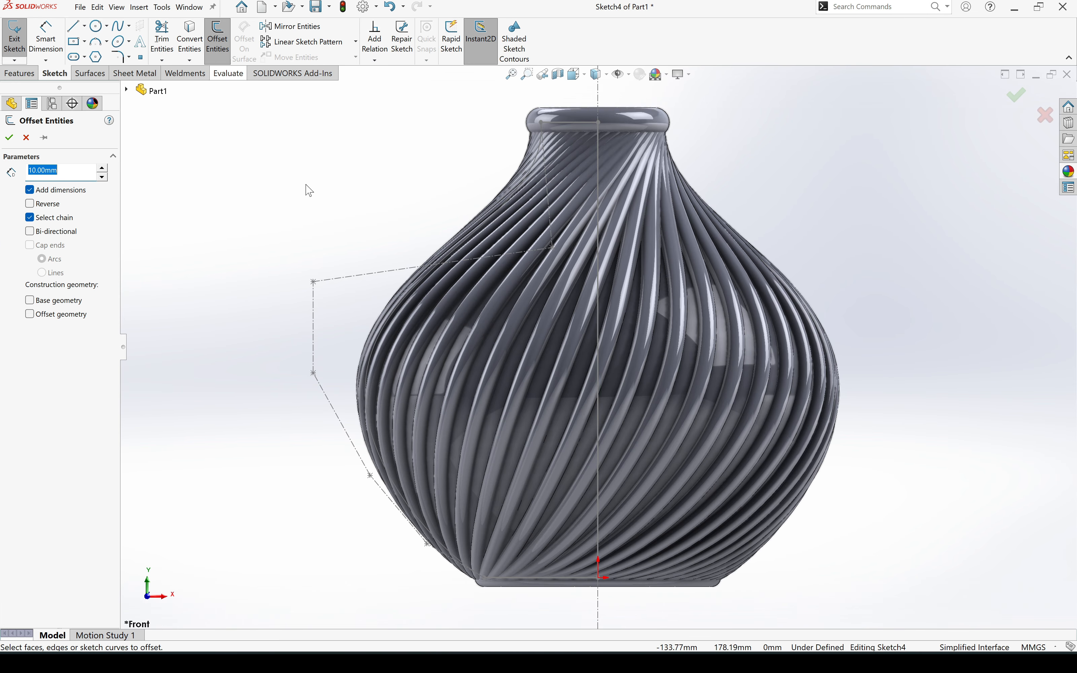
{"action": "left_click", "coordinate": [416, 283]}
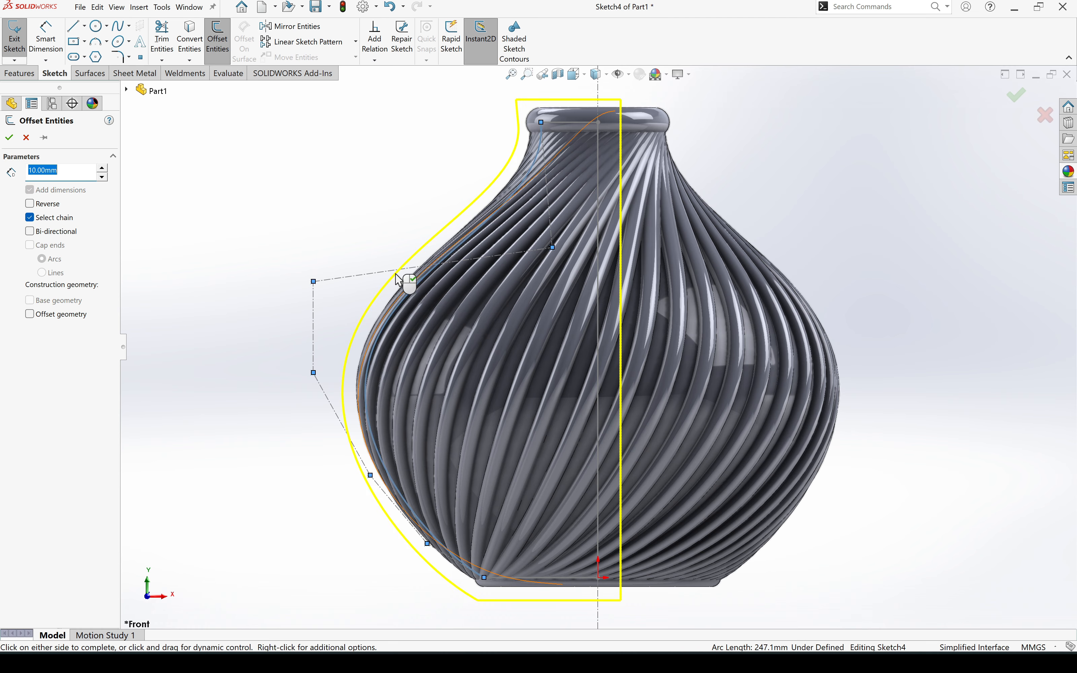
{"action": "left_click", "coordinate": [29, 218]}
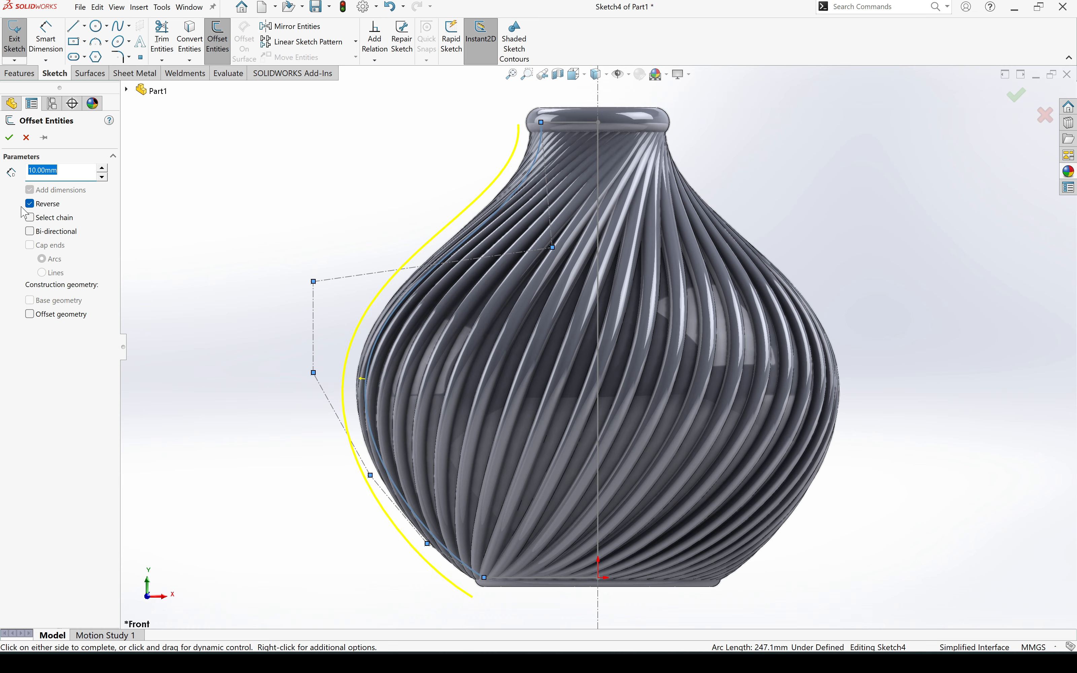
{"action": "left_click", "coordinate": [31, 204]}
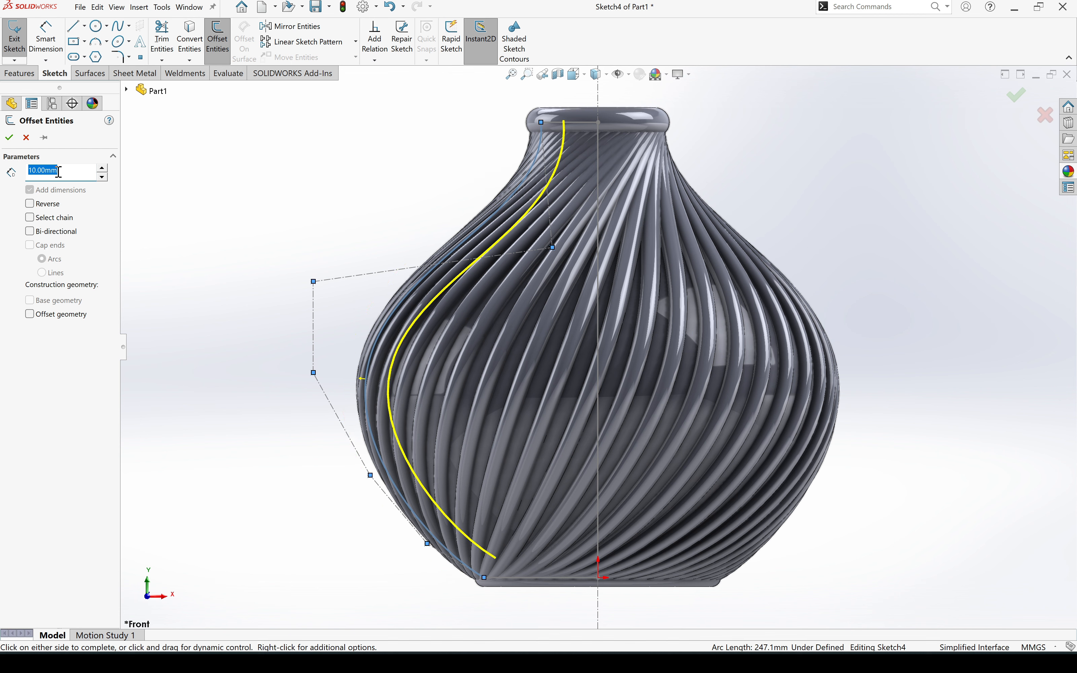
{"action": "type", "text": "6"}
{"action": "key", "text": "Return"}
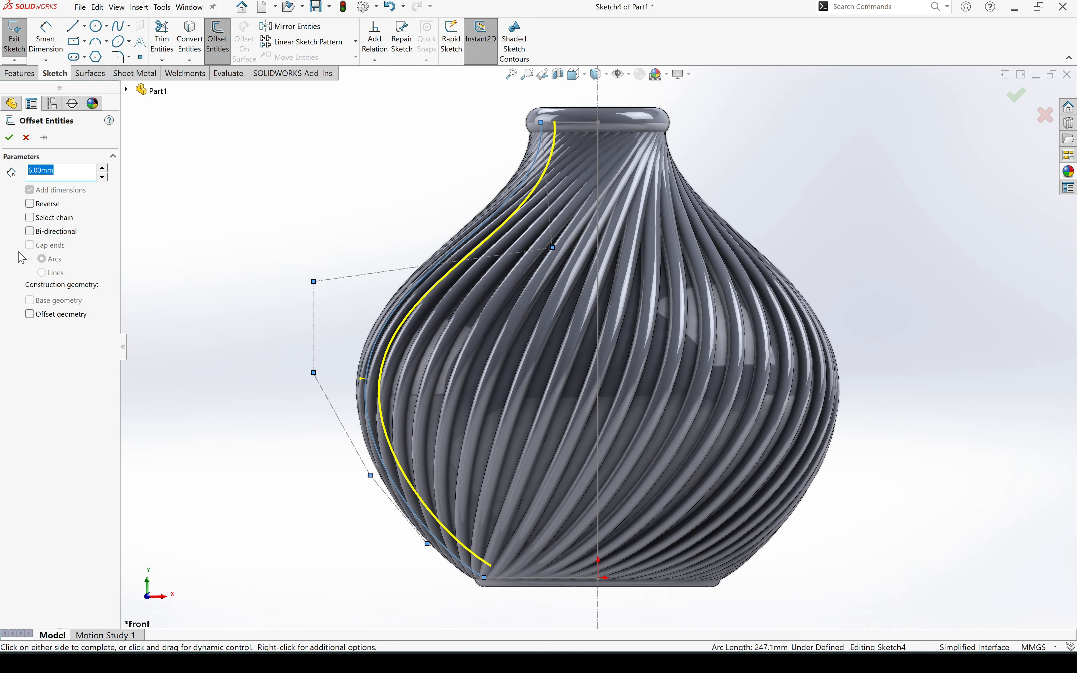
{"action": "left_click", "coordinate": [15, 138]}
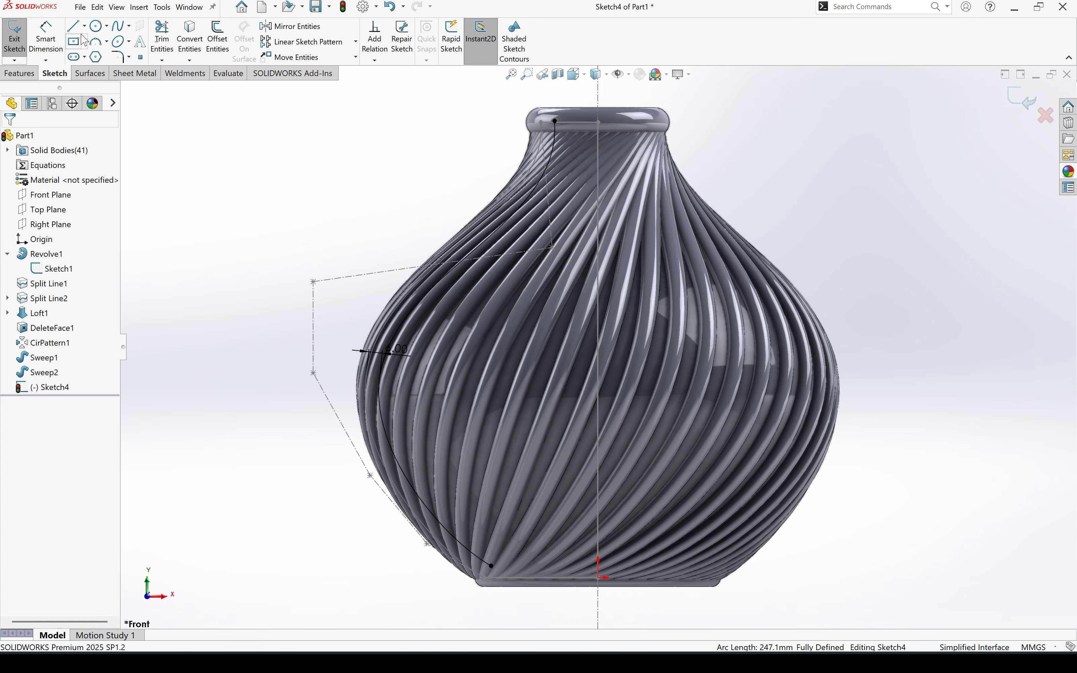
- Sketch a horizontal line about 60 mm long near the base, from the offset curve to the vertical centre axis
{"action": "left_click", "coordinate": [74, 26]}
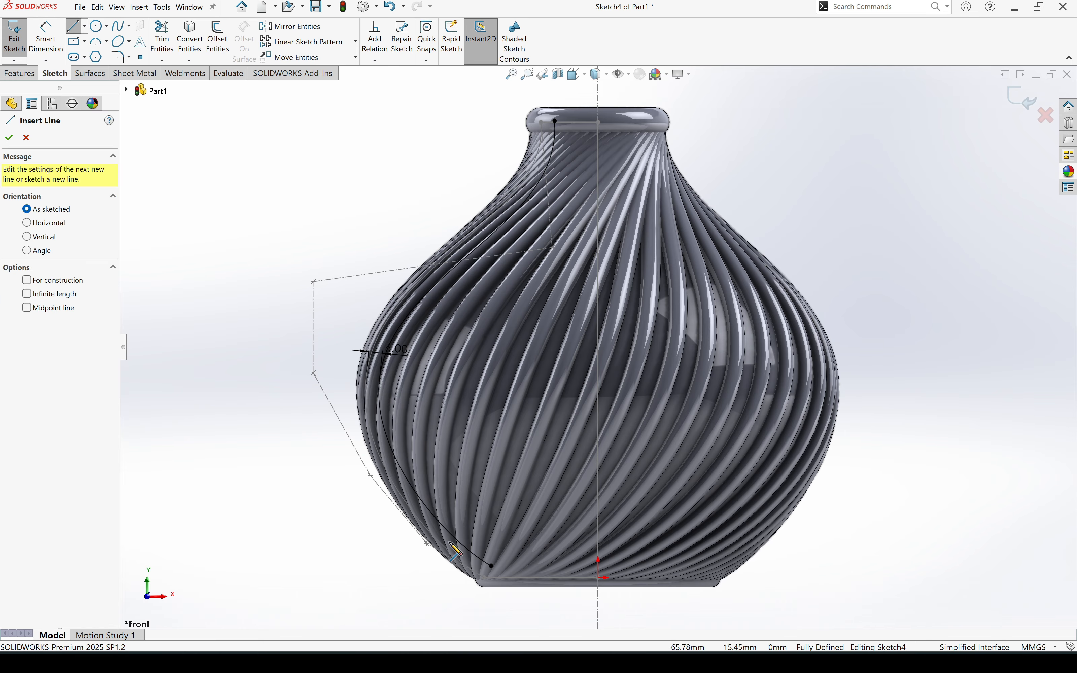
{"action": "left_click", "coordinate": [478, 560]}
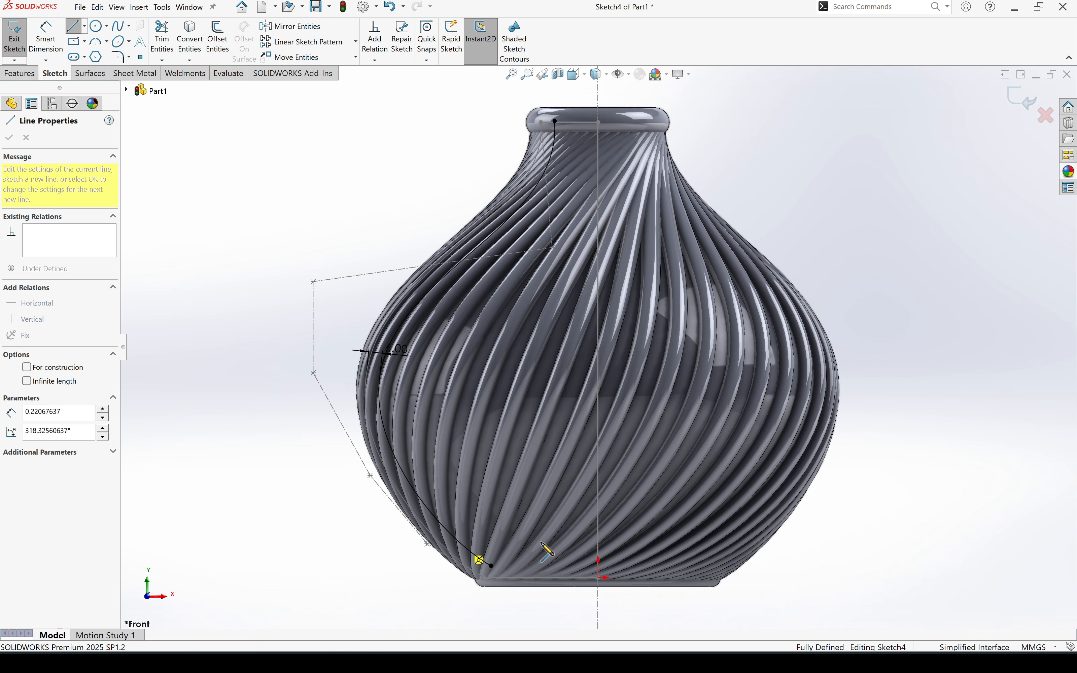
{"action": "left_click", "coordinate": [598, 542]}
{"action": "key", "text": "Escape"}
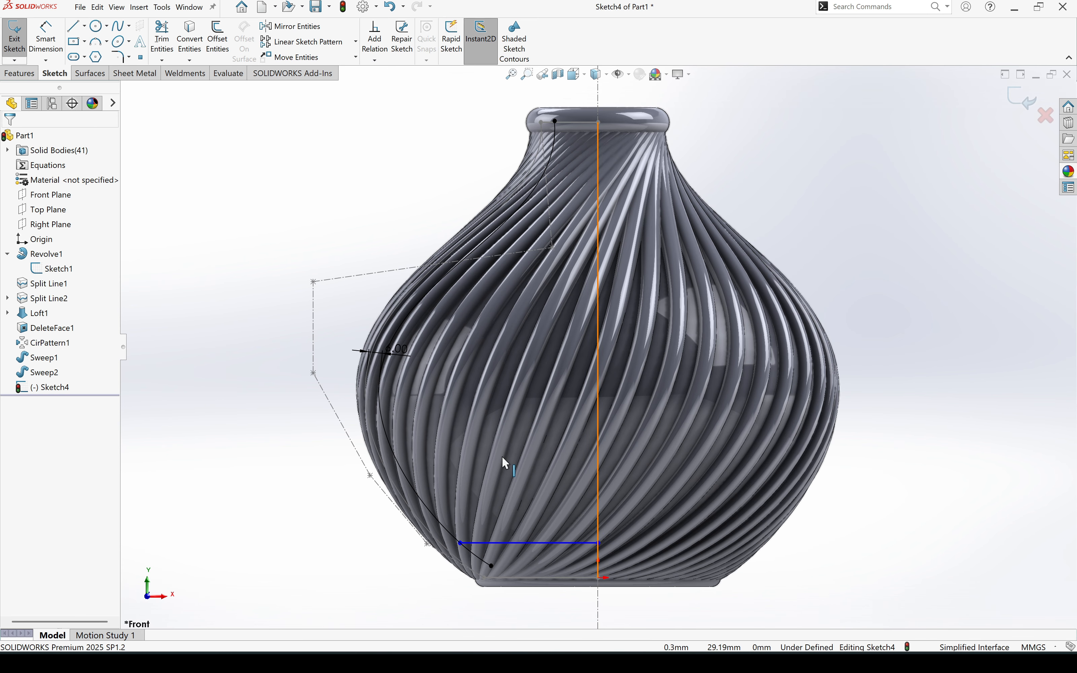
- Dimension the horizontal line 8 mm above the origin and trim off the offset curve's end below it
{"action": "left_click", "coordinate": [46, 44]}
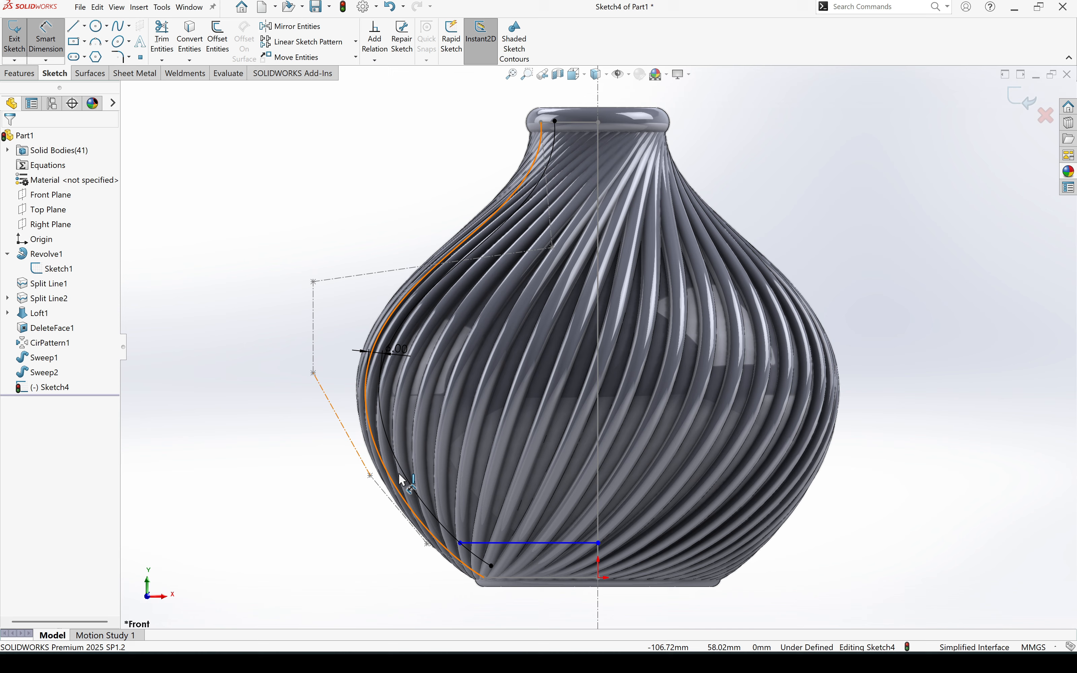
{"action": "left_click", "coordinate": [502, 544]}
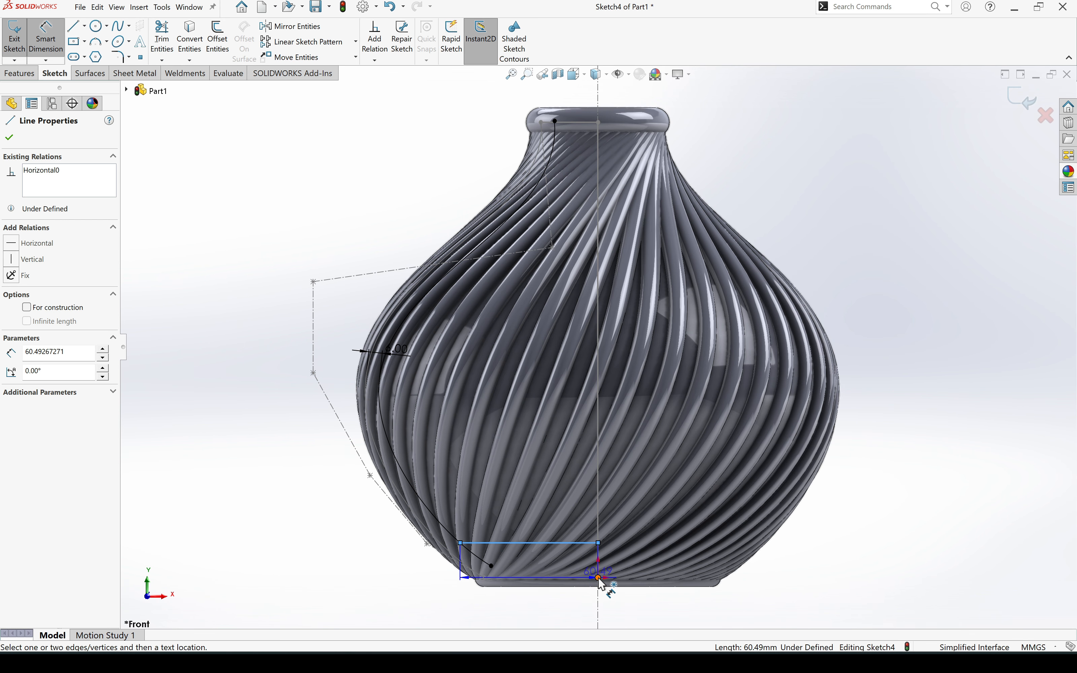
{"action": "left_click", "coordinate": [598, 577]}
{"action": "left_click", "coordinate": [392, 559]}
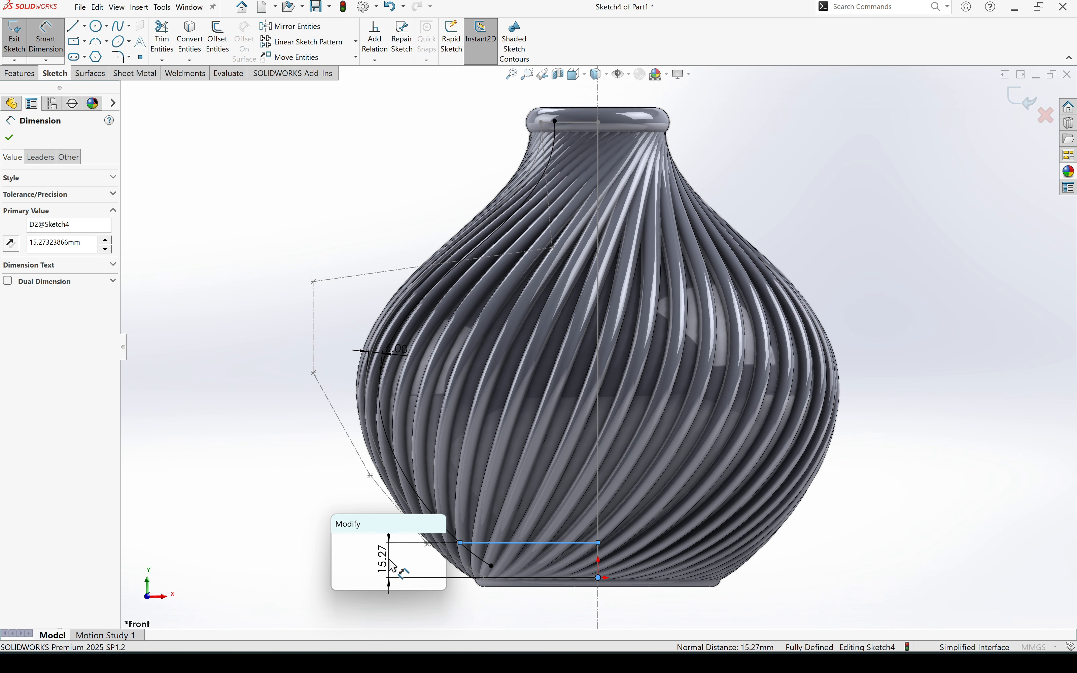
{"action": "type", "text": "8"}
{"action": "key", "text": "Return"}
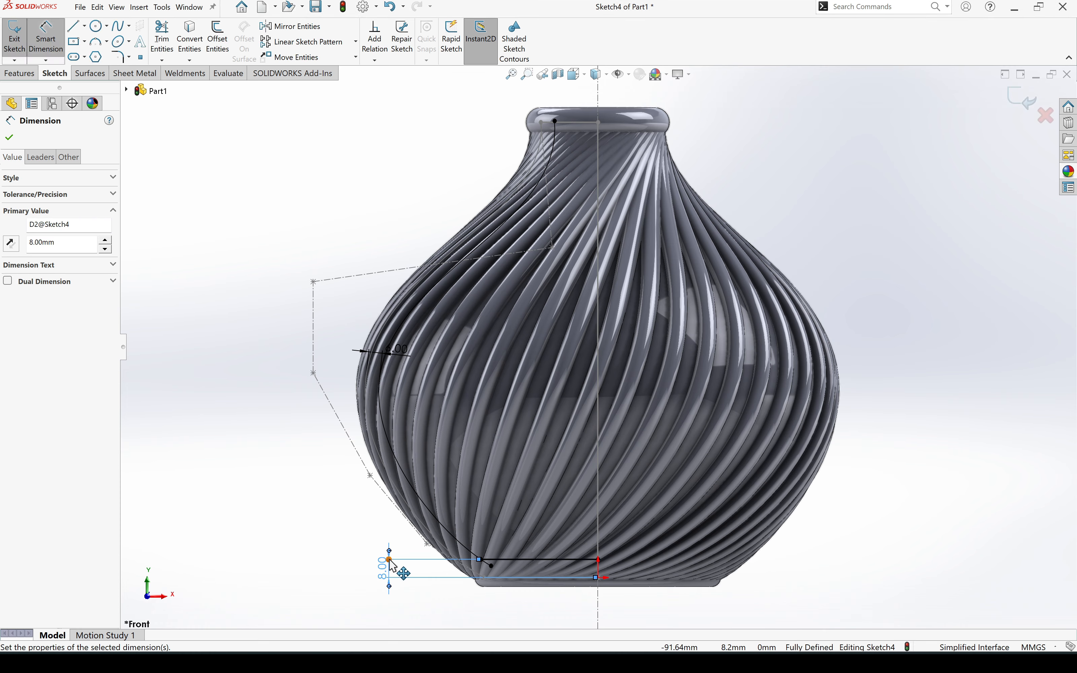
{"action": "key", "text": "Escape"}
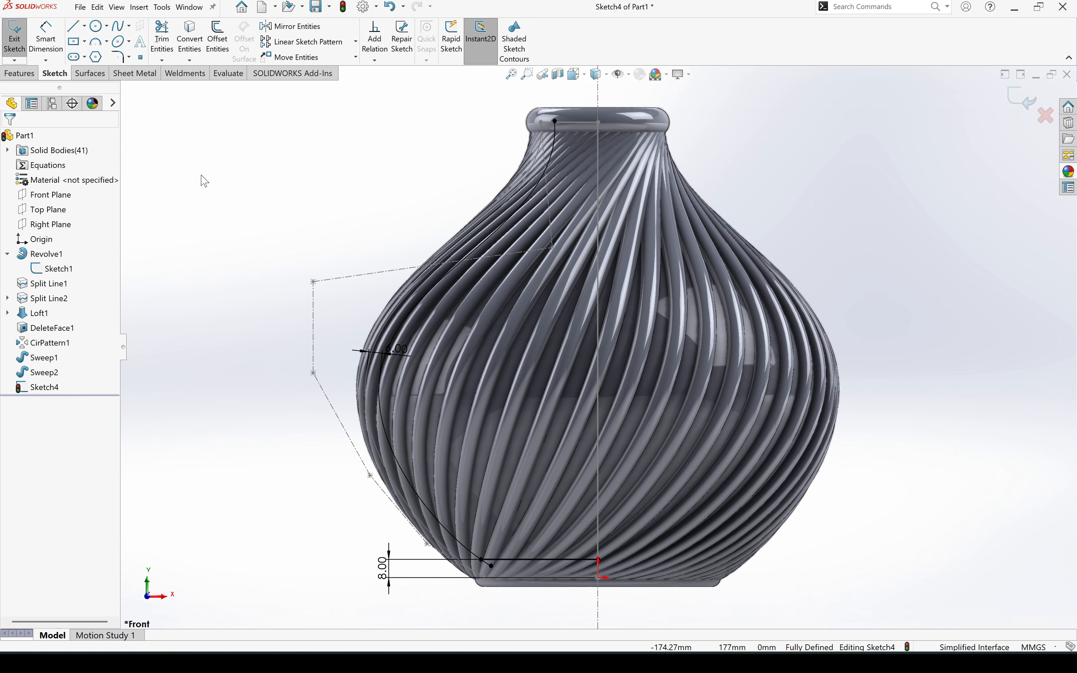
{"action": "left_click", "coordinate": [162, 40]}
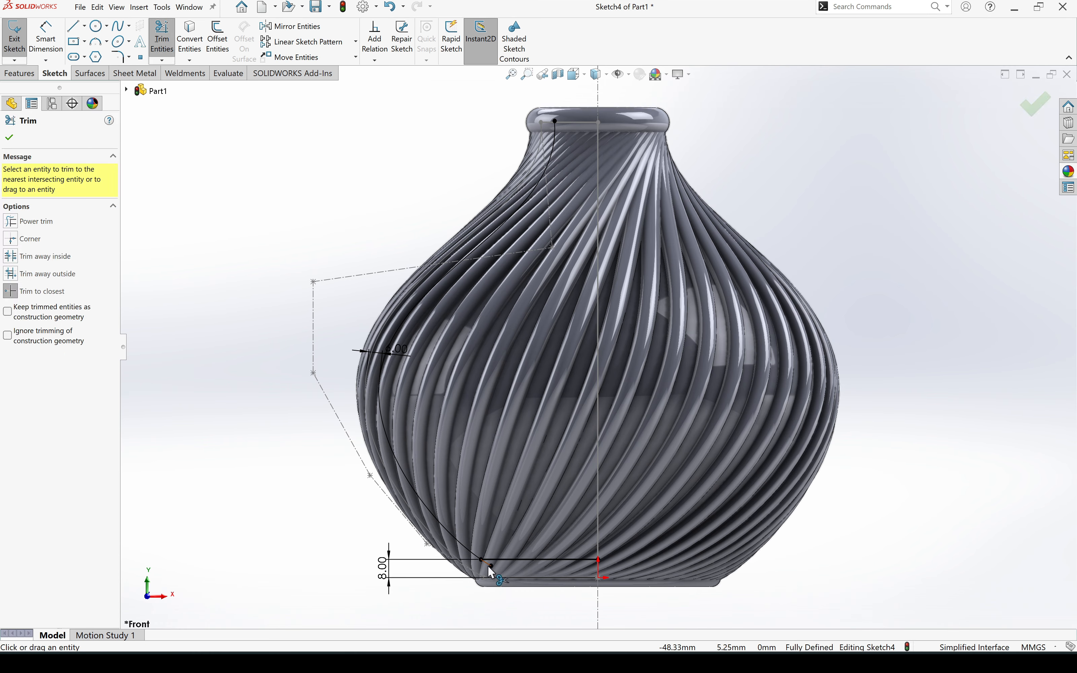
{"action": "left_click", "coordinate": [9, 139]}
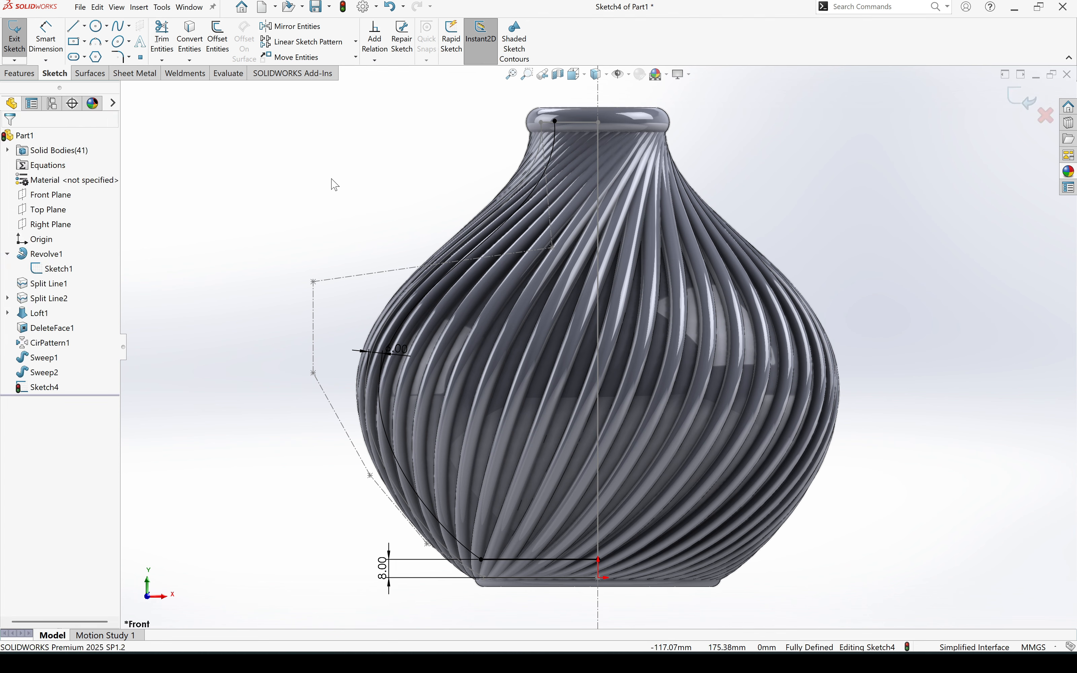
- Revolve the offset profile as a surface through 360 degrees about the vertical centre line of Sketch1
{"action": "left_click", "coordinate": [101, 76]}
{"action": "left_click", "coordinate": [50, 38]}
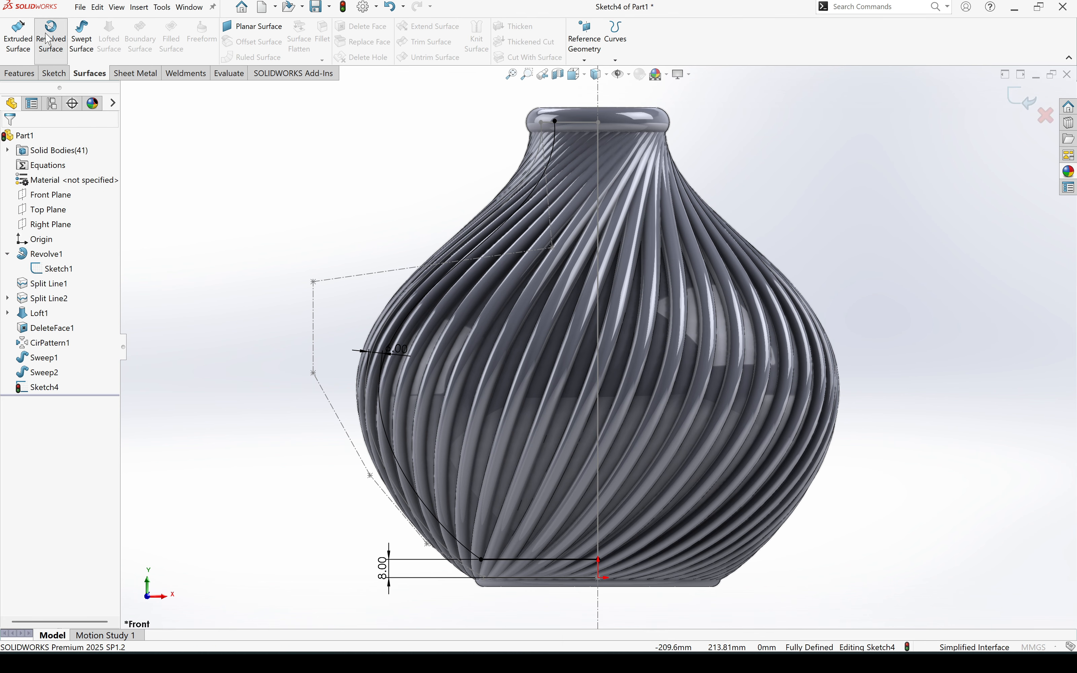
{"action": "left_click", "coordinate": [599, 95]}
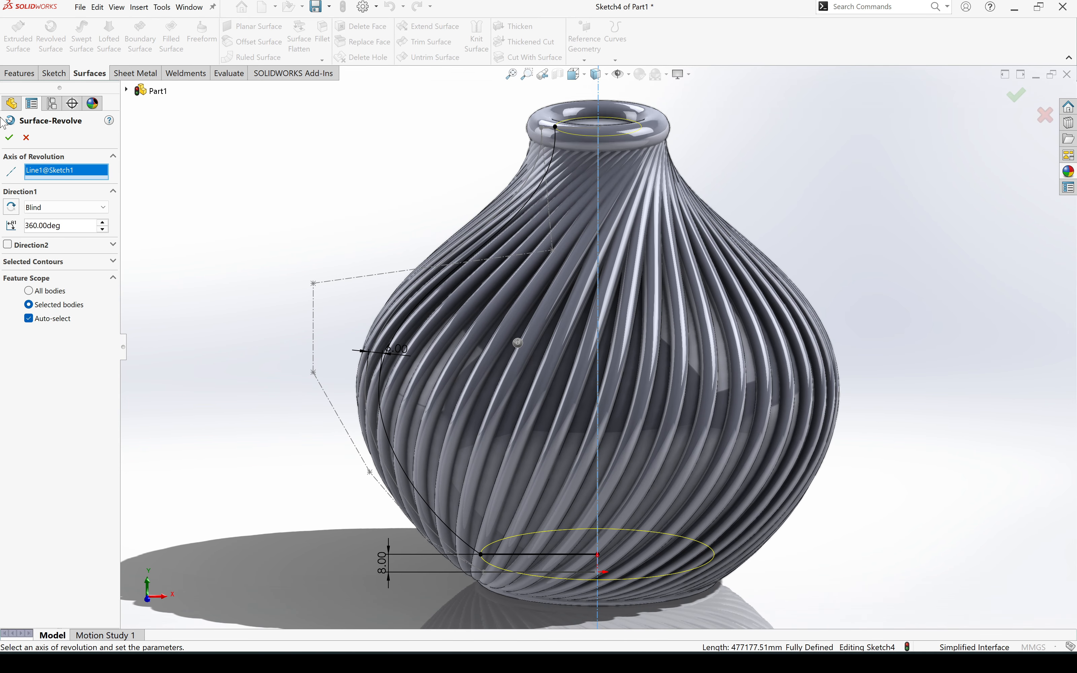
{"action": "left_click", "coordinate": [8, 138]}
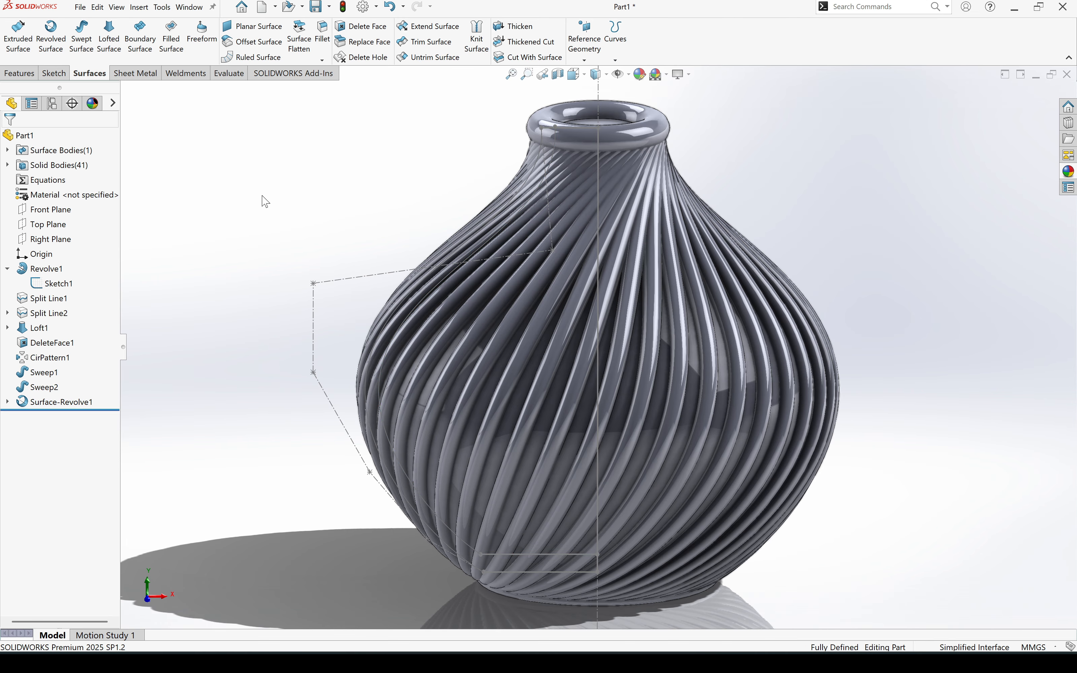
- Hide all solid bodies and extend the revolved surface's top neck edge by 10 mm, keeping the same surface type
{"action": "right_click", "coordinate": [69, 167]}
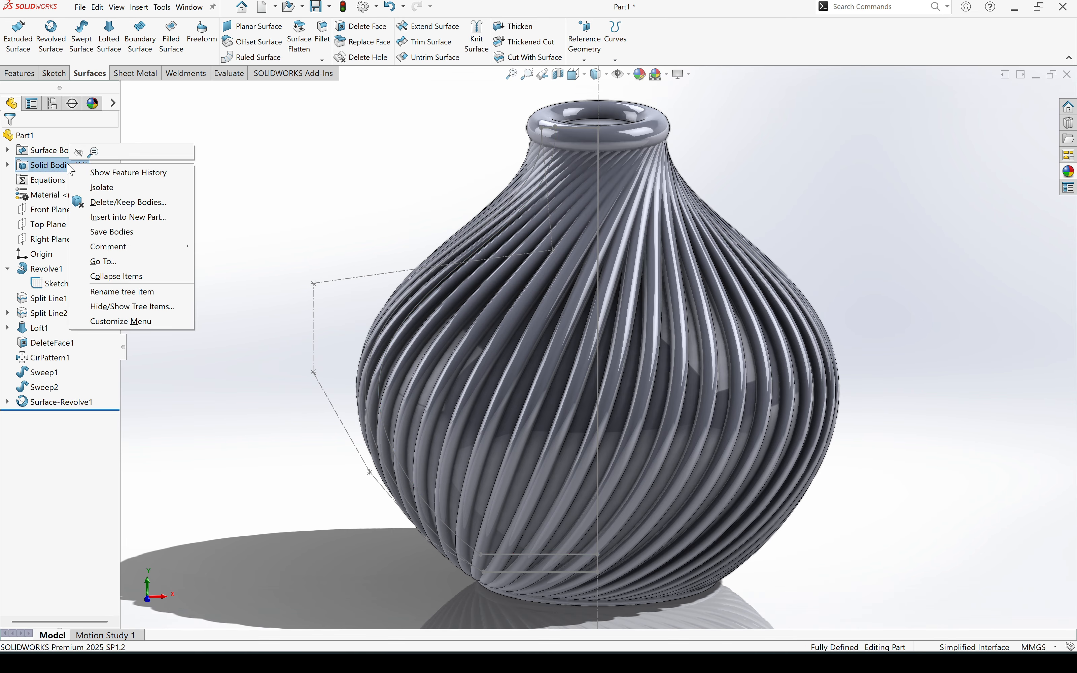
{"action": "left_click", "coordinate": [79, 153]}
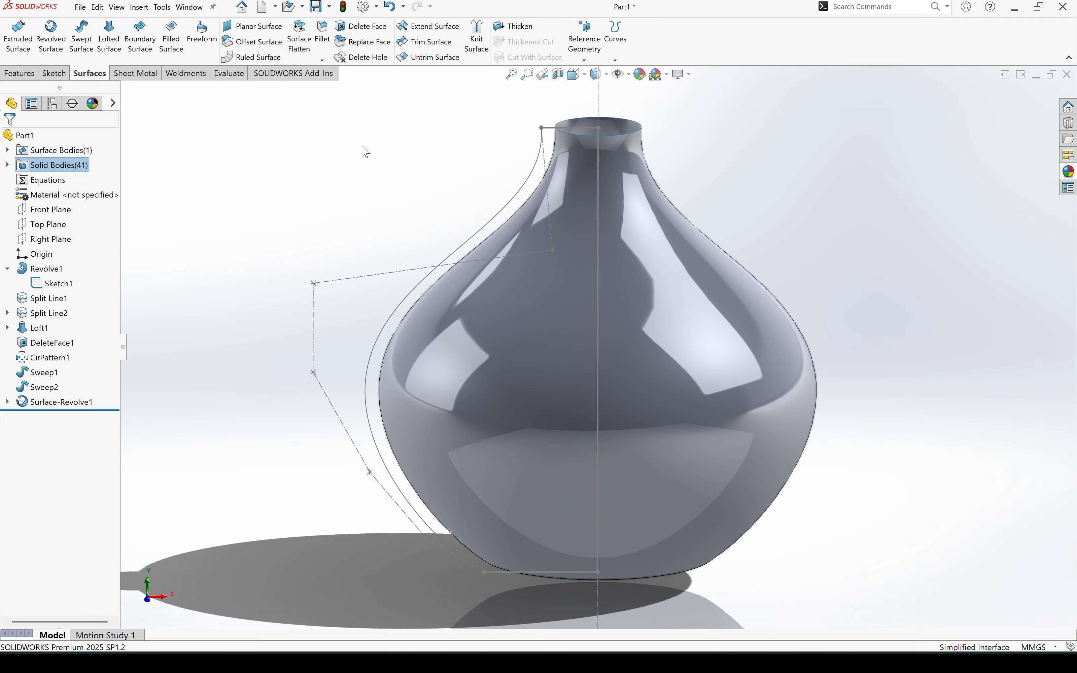
{"action": "left_click", "coordinate": [429, 31]}
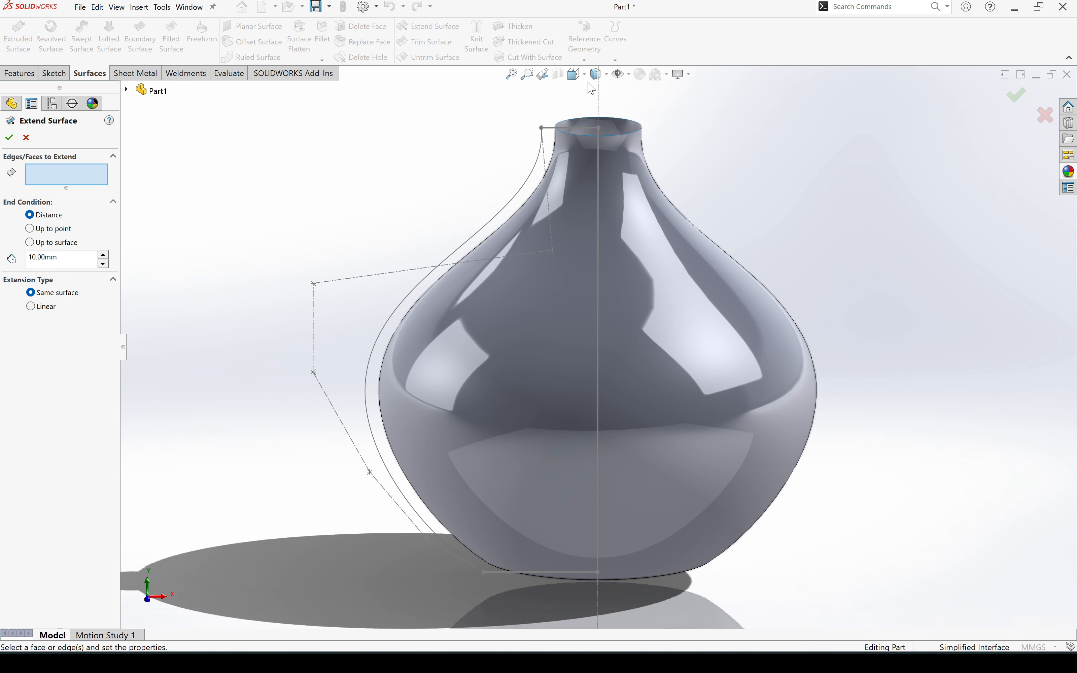
{"action": "left_click", "coordinate": [638, 129]}
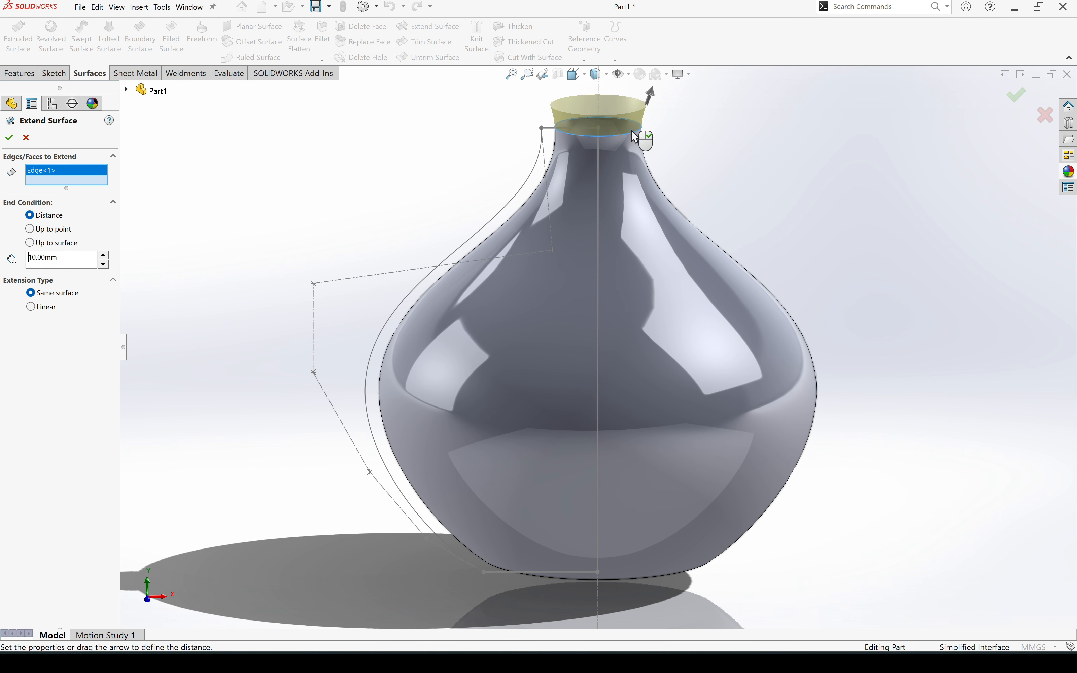
{"action": "left_click", "coordinate": [9, 136]}
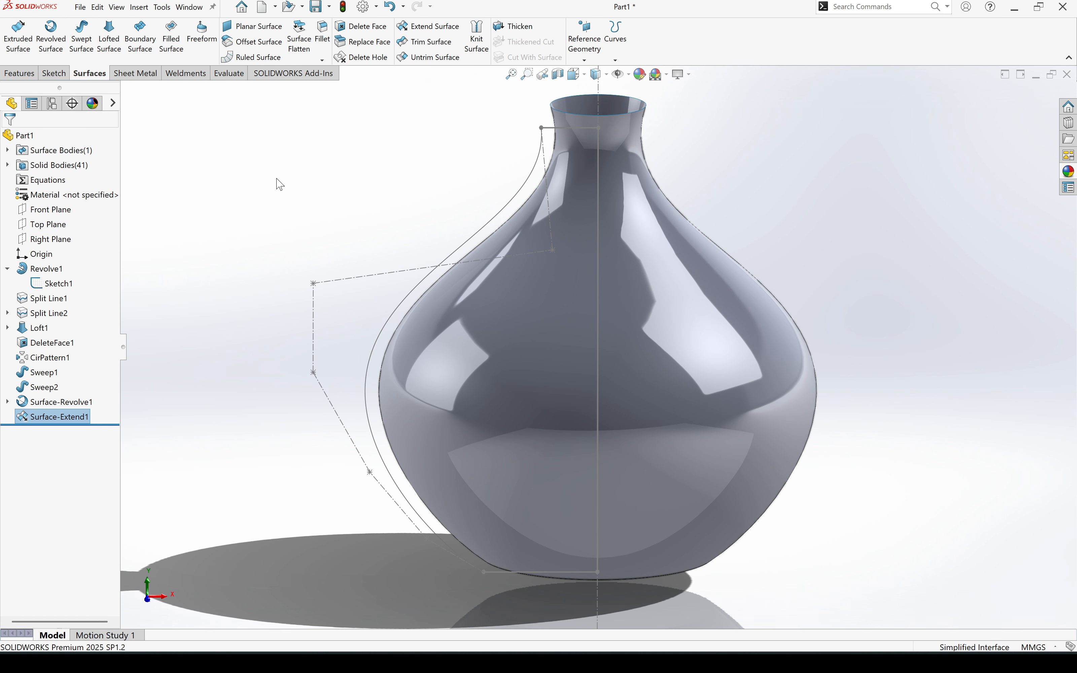
- Hide the vase's profile sketch, Sketch1, and show all solid bodies again
{"action": "right_click", "coordinate": [71, 285]}
{"action": "left_click", "coordinate": [80, 271]}
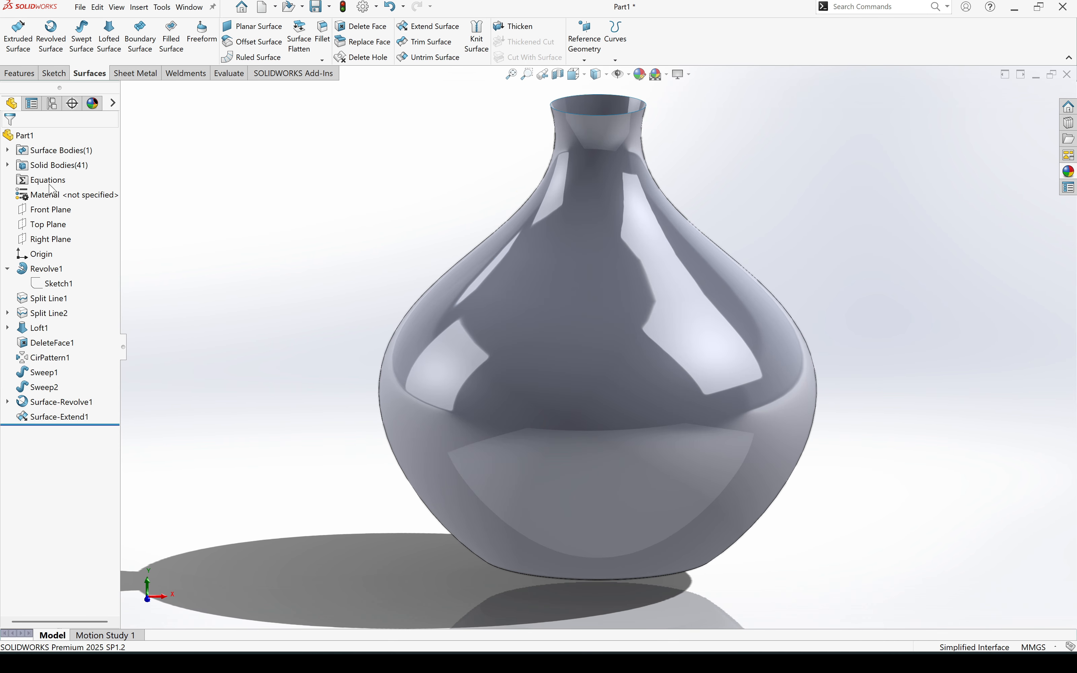
{"action": "right_click", "coordinate": [62, 169]}
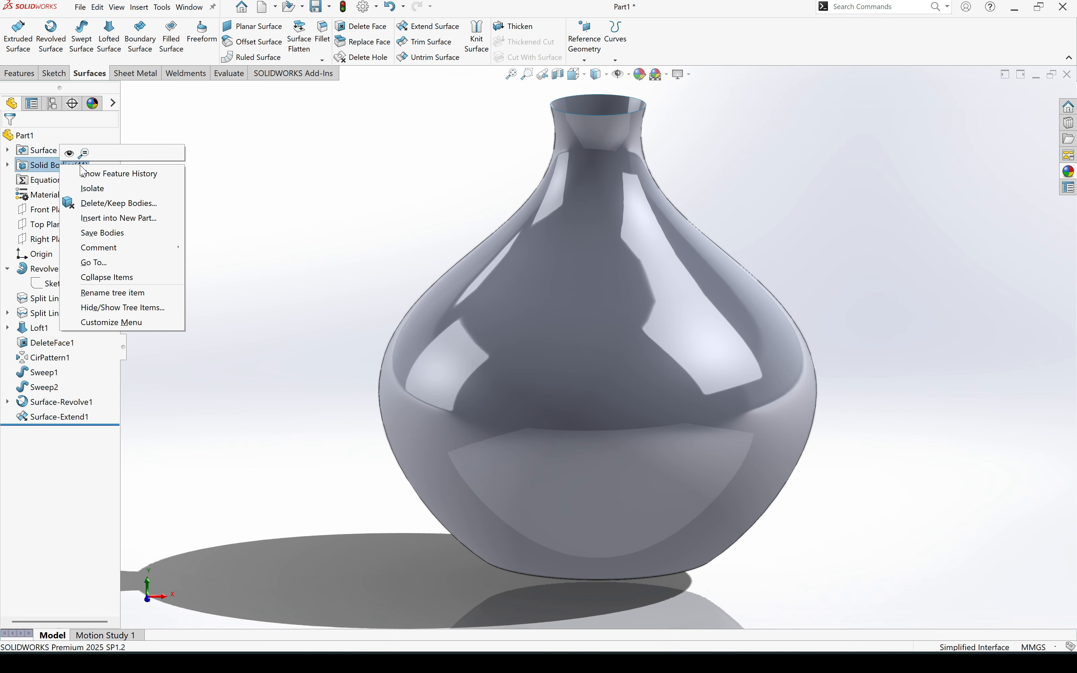
{"action": "left_click", "coordinate": [69, 154]}
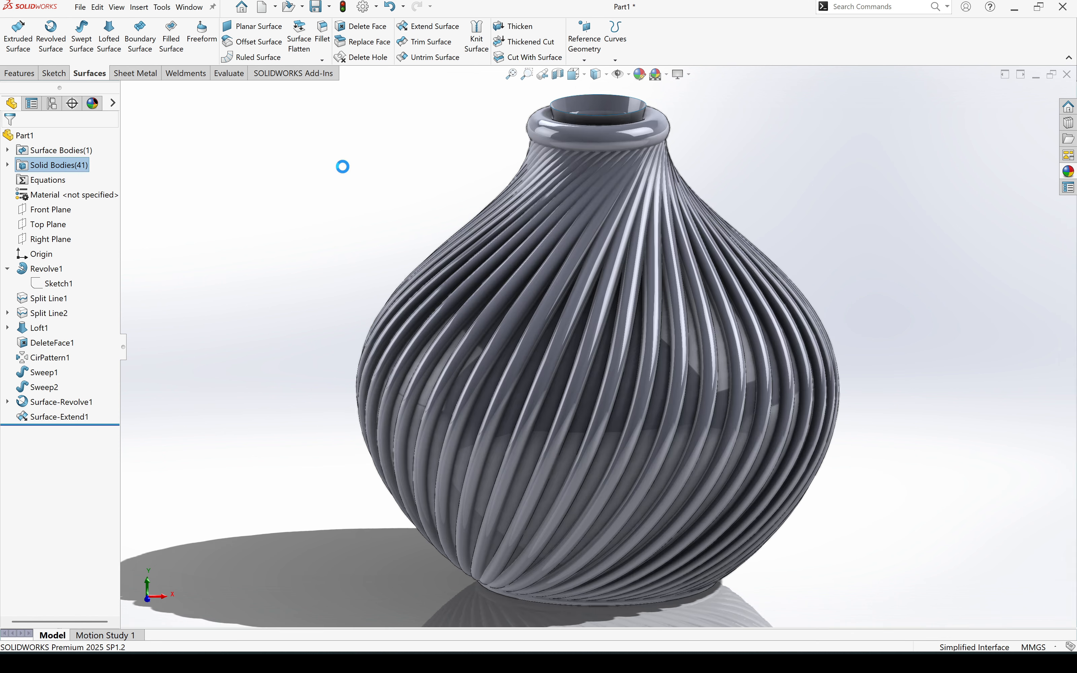
- Cut the solid bodies with the extended inner surface to hollow the vase, and hide the surface body
{"action": "left_click", "coordinate": [532, 57]}
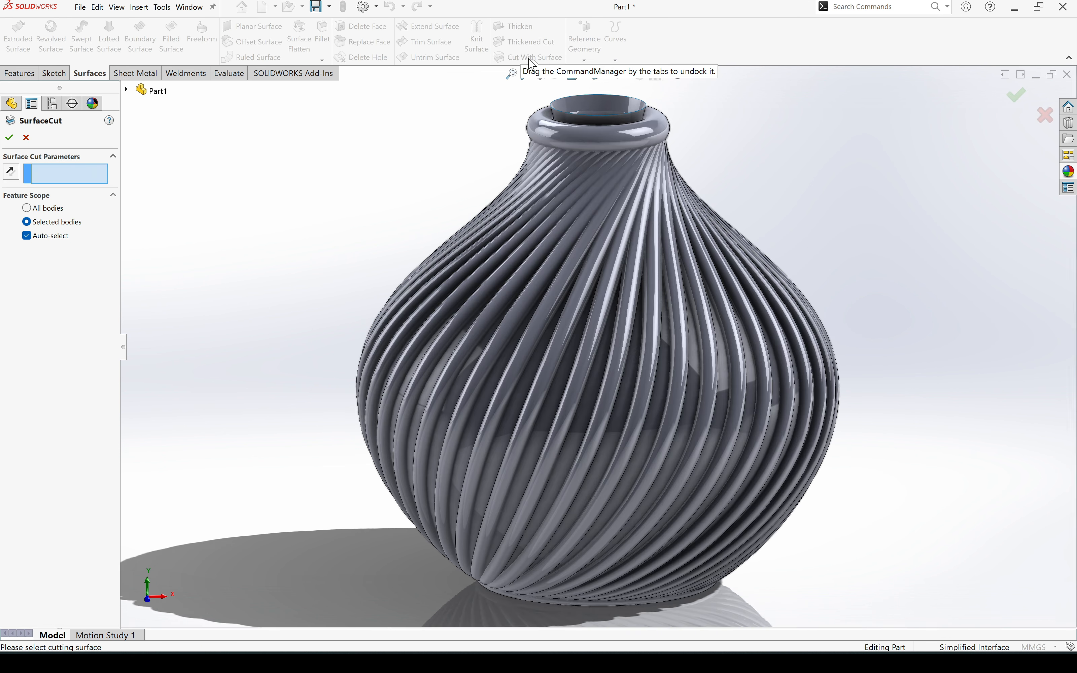
{"action": "left_click", "coordinate": [595, 116]}
{"action": "left_click", "coordinate": [597, 119]}
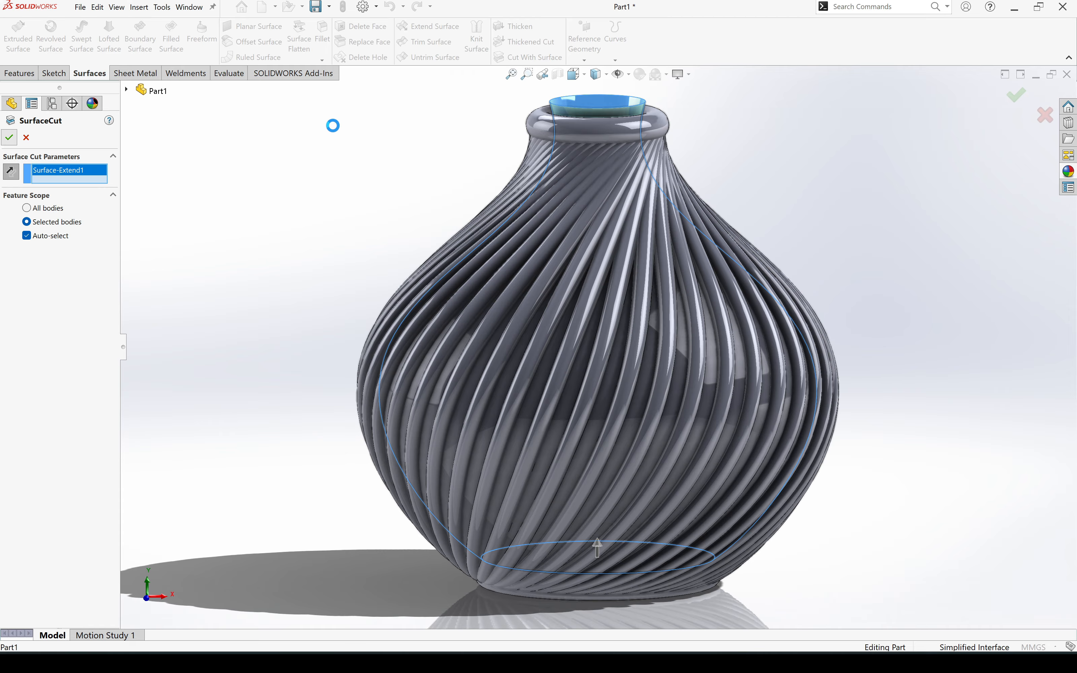
{"action": "right_click", "coordinate": [577, 116]}
{"action": "left_click", "coordinate": [594, 94]}
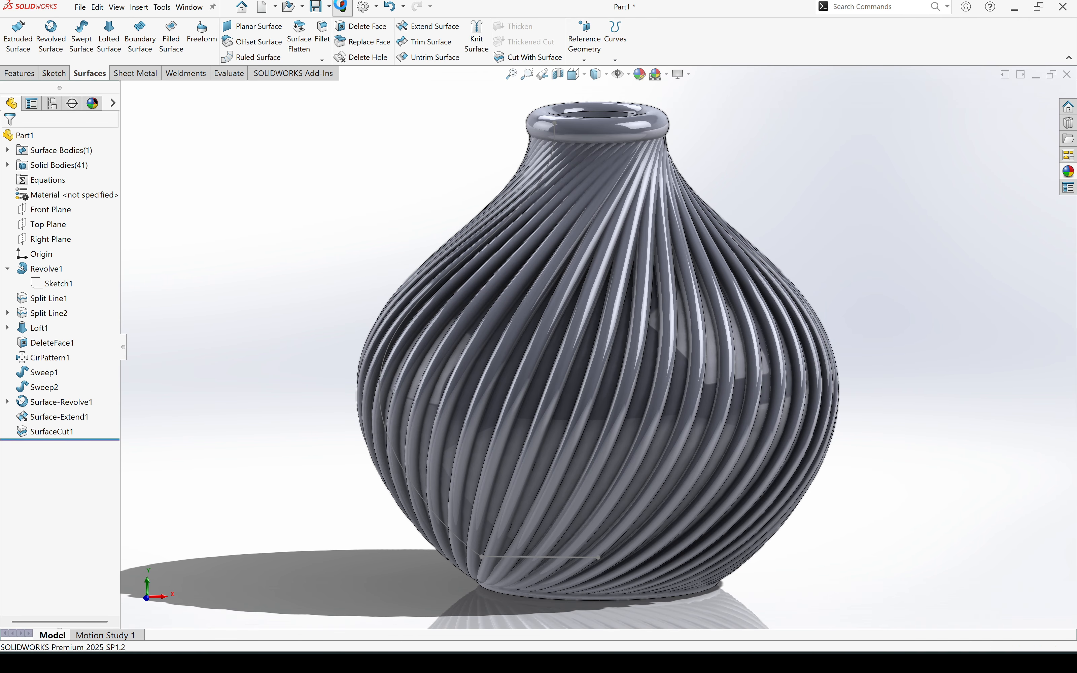
{"action": "middle_click_drag", "start_coordinate": [485, 370], "coordinate": [532, 384]}
{"action": "middle_click_drag", "start_coordinate": [297, 292], "coordinate": [290, 338]}
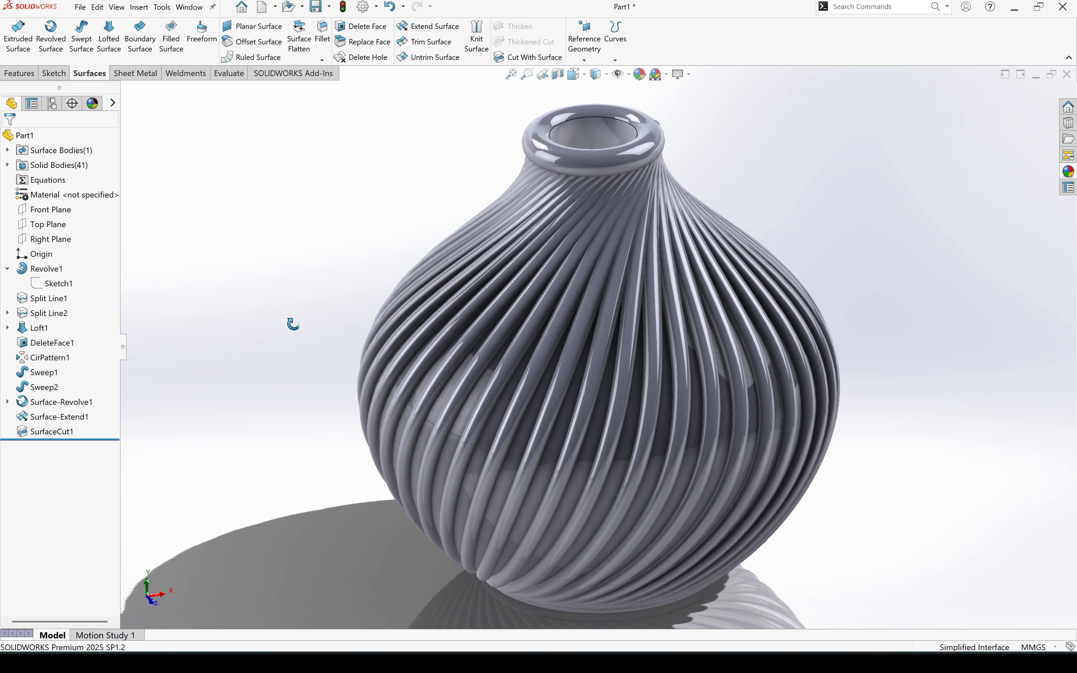
- Fillet the edges around the flat face under the vase's base with a symmetric 10 mm radius
{"action": "left_click", "coordinate": [323, 42]}
{"action": "middle_click_drag", "start_coordinate": [542, 487], "coordinate": [637, 625]}
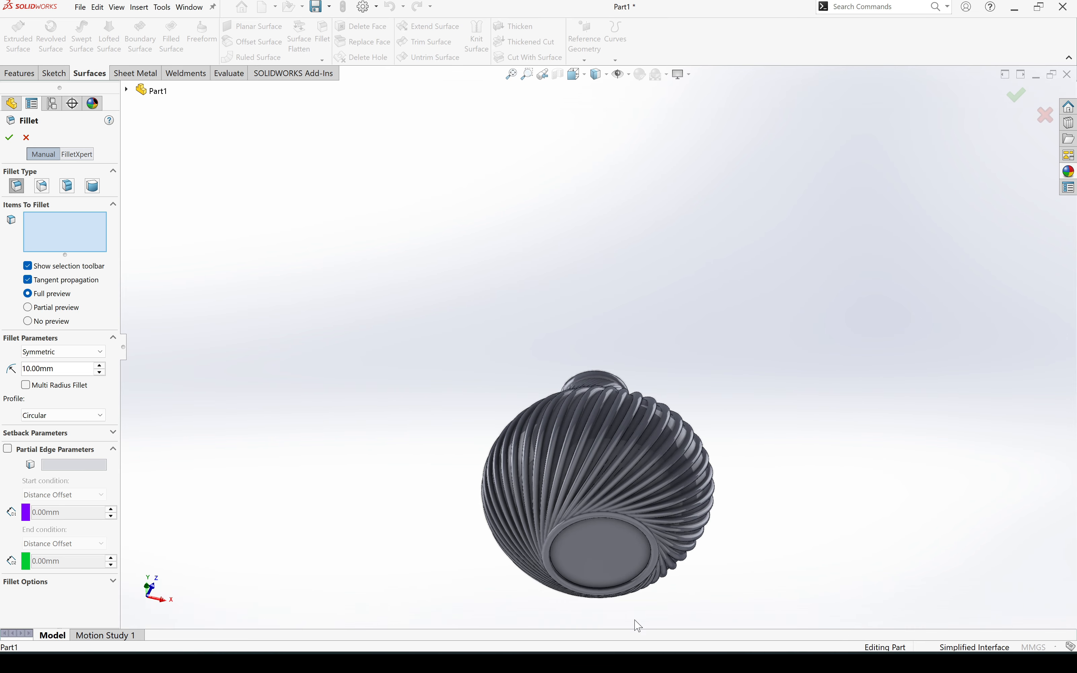
{"action": "left_click", "coordinate": [611, 563]}
{"action": "middle_click_drag", "start_coordinate": [606, 551], "coordinate": [501, 254]}
{"action": "scroll", "coordinate": [599, 436], "scroll_direction": "down", "scroll_amount": 3}
{"action": "left_click", "coordinate": [587, 418]}
{"action": "left_click", "coordinate": [9, 137]}
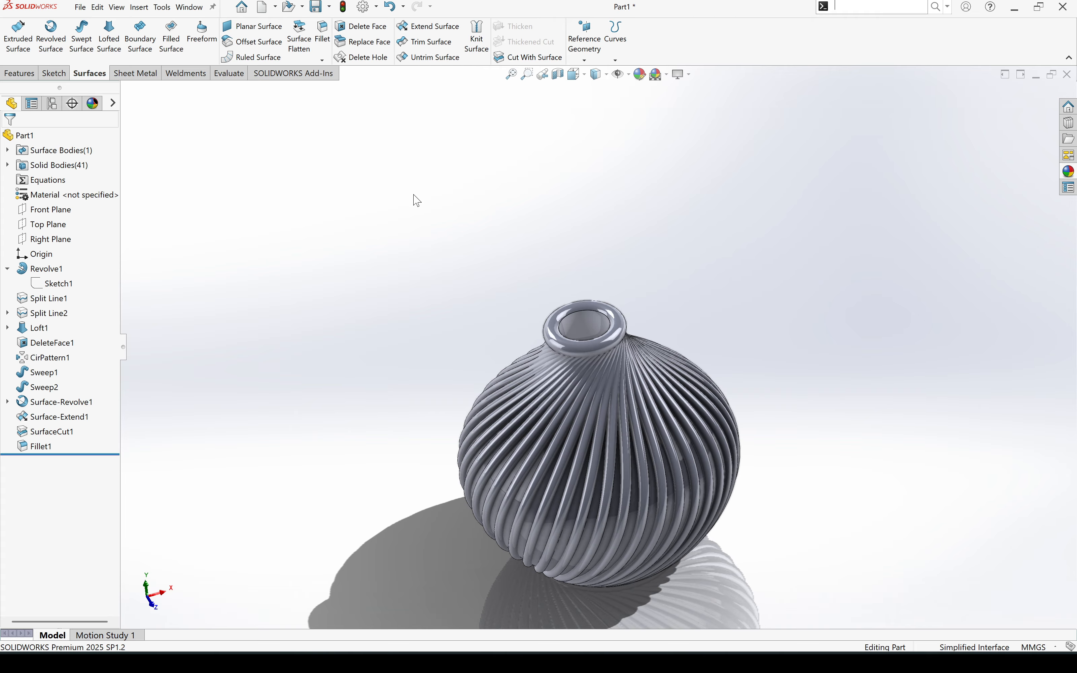
- Combine all the solid bodies of the vase into one using the Add operation
{"action": "type", "text": "com"}
{"action": "left_click", "coordinate": [863, 35]}
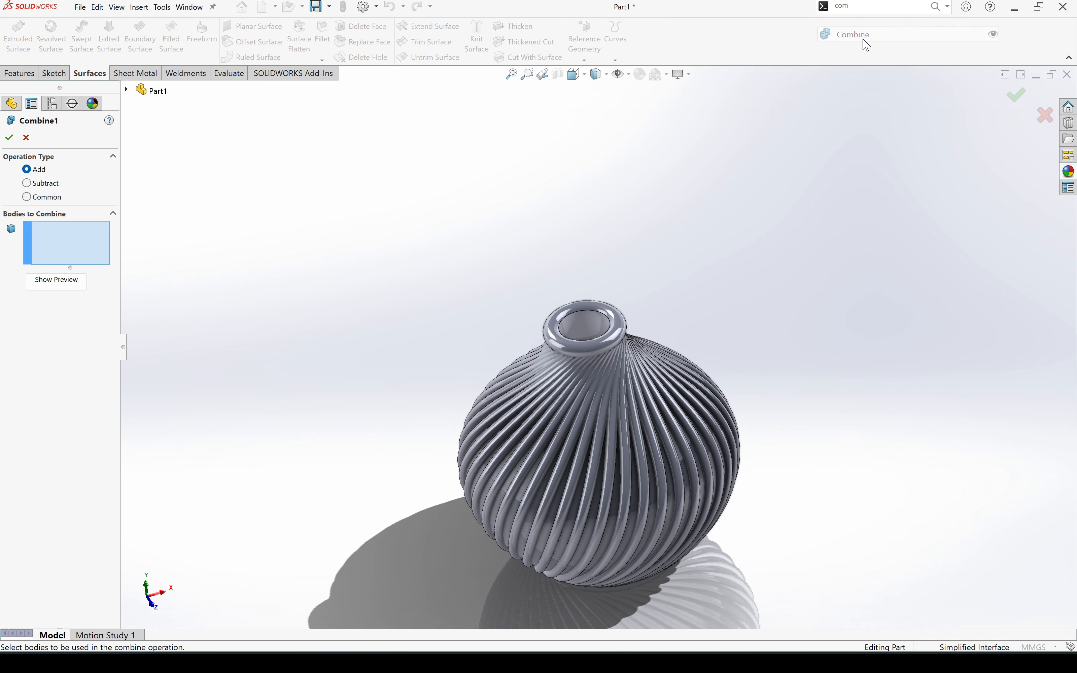
{"action": "left_click_drag", "start_coordinate": [861, 240], "coordinate": [423, 615]}
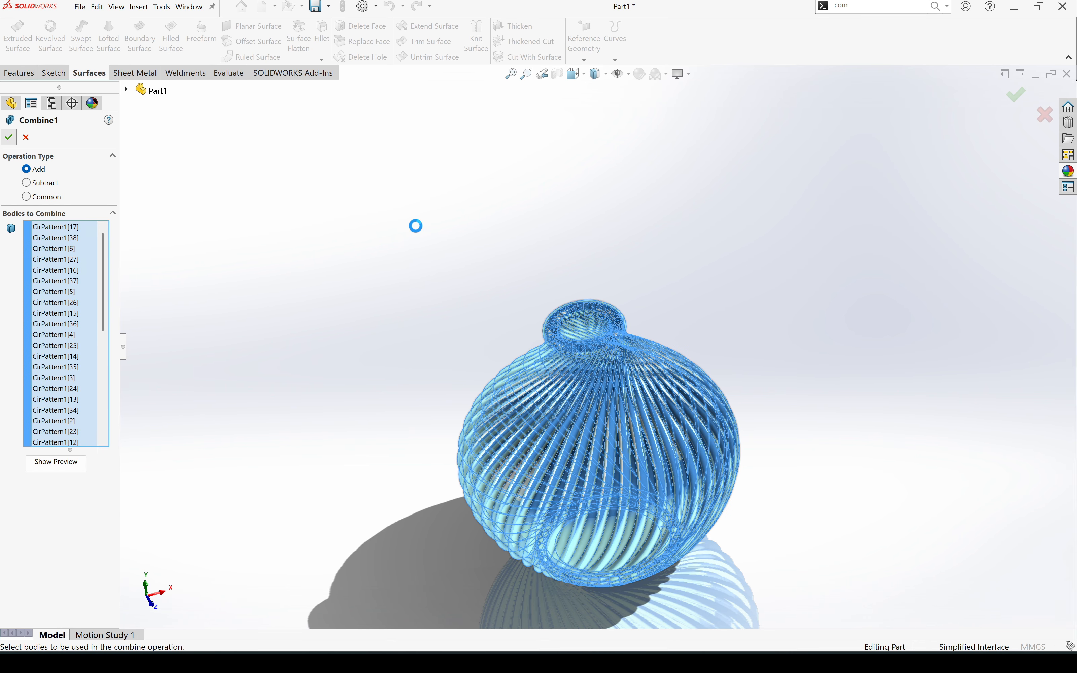
- Fillet the inner edge of the neck opening with a 5 mm radius
{"action": "middle_click_drag", "start_coordinate": [413, 226], "coordinate": [369, 401]}
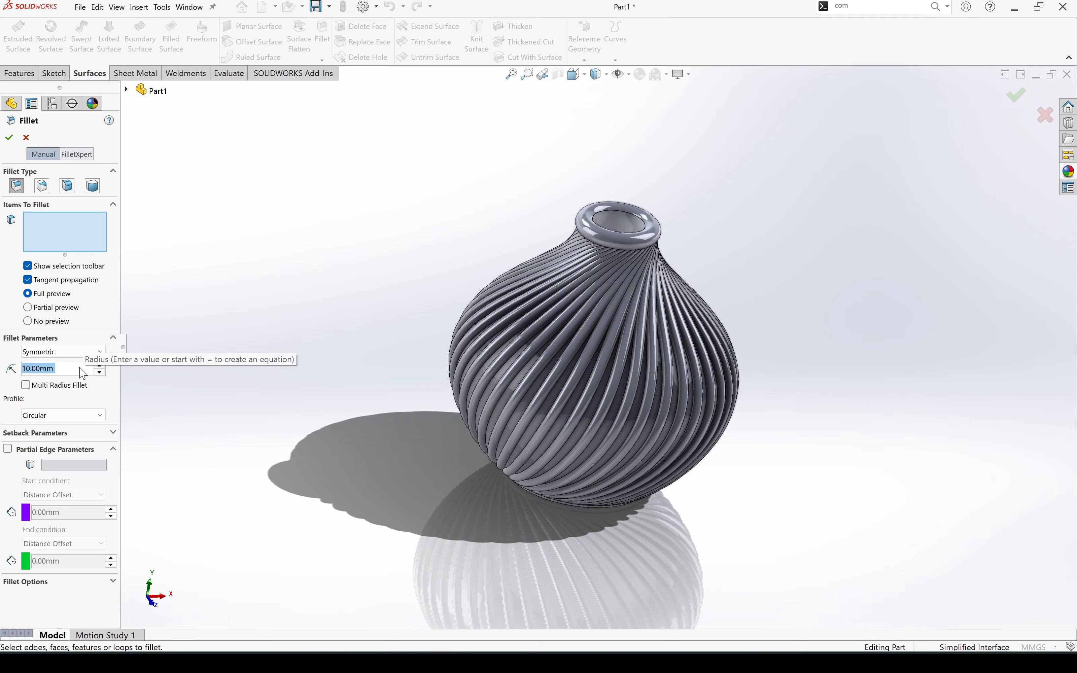
{"action": "type", "text": "5"}
{"action": "key", "text": "Return"}
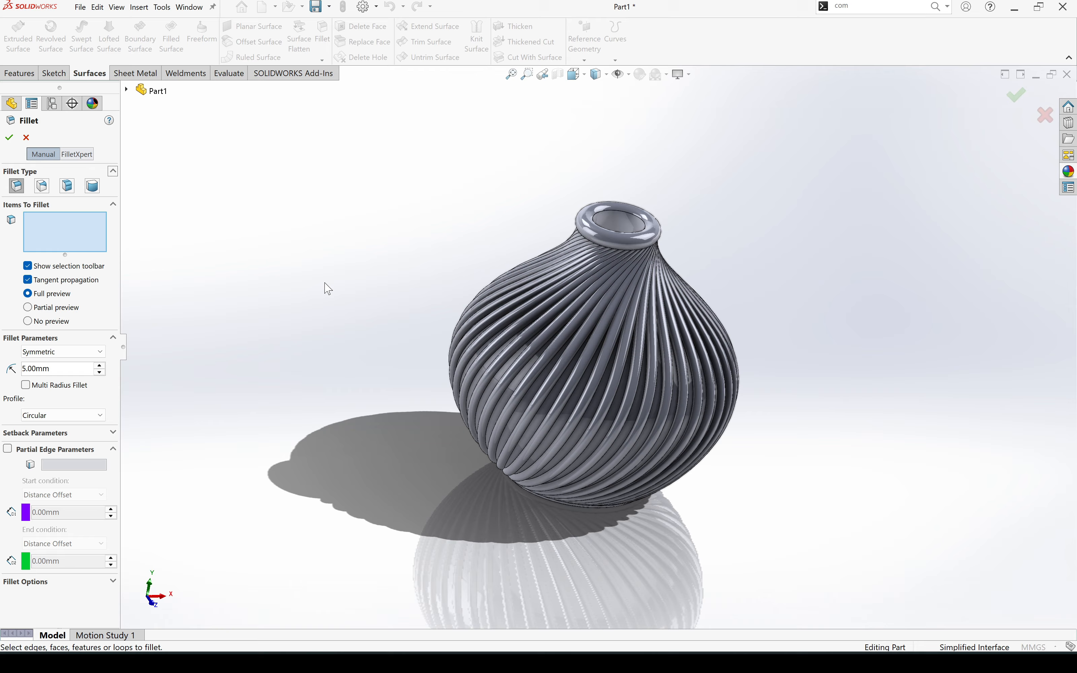
{"action": "left_click", "coordinate": [622, 215]}
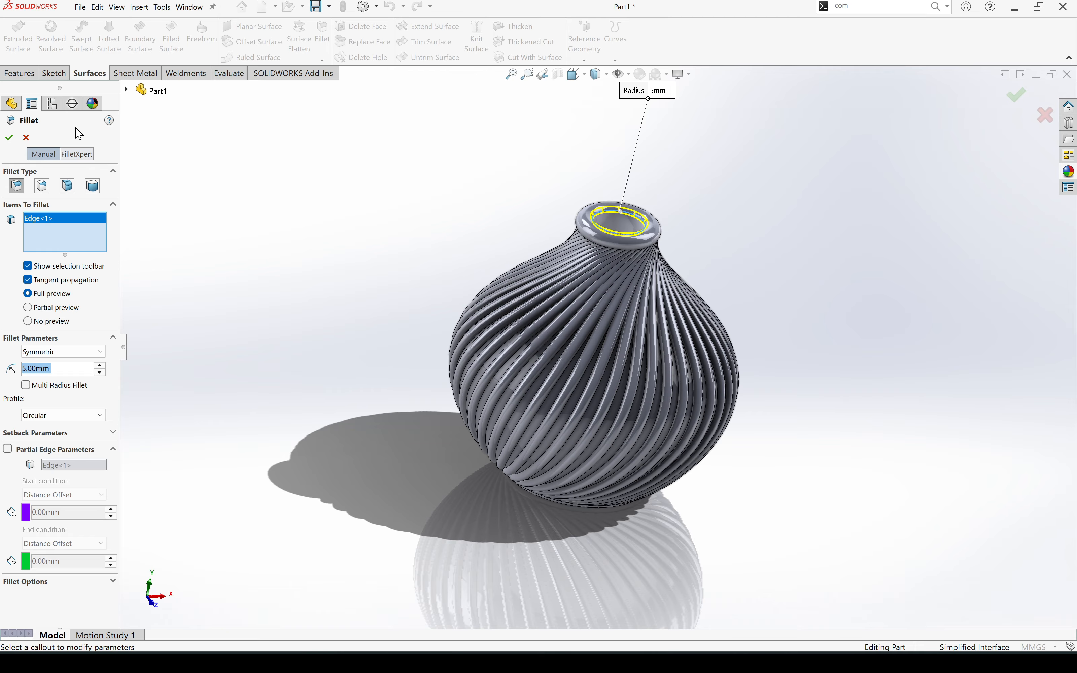
{"action": "left_click", "coordinate": [14, 135]}
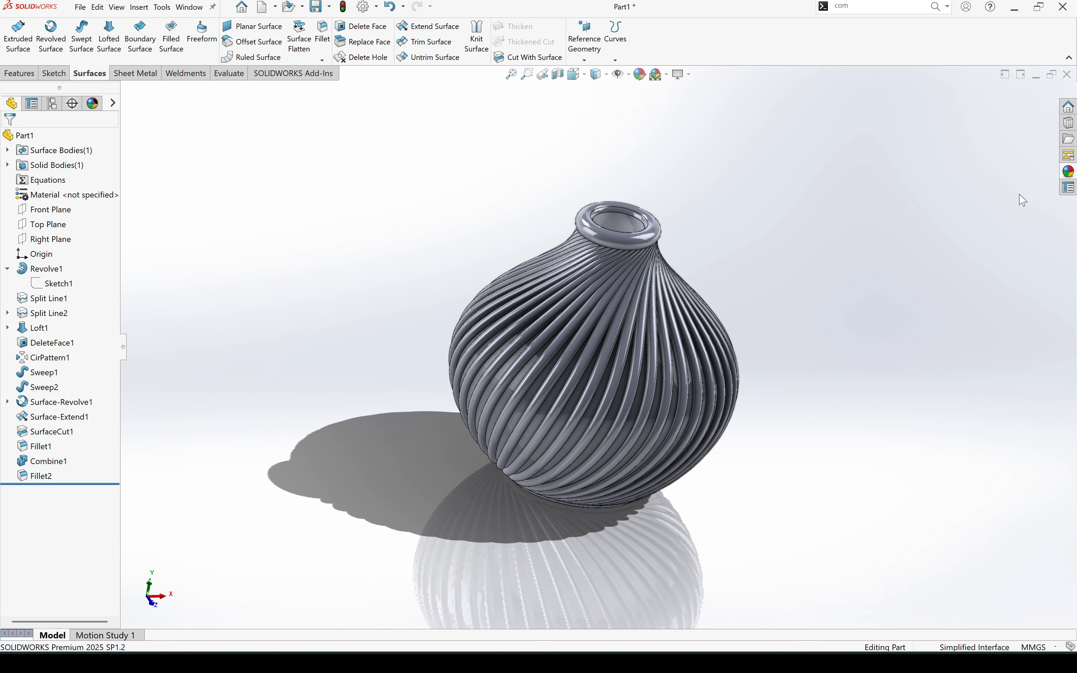
- Apply the bone china appearance from the Stoneware group of stone appearances to the whole part
{"action": "left_click", "coordinate": [1068, 171]}
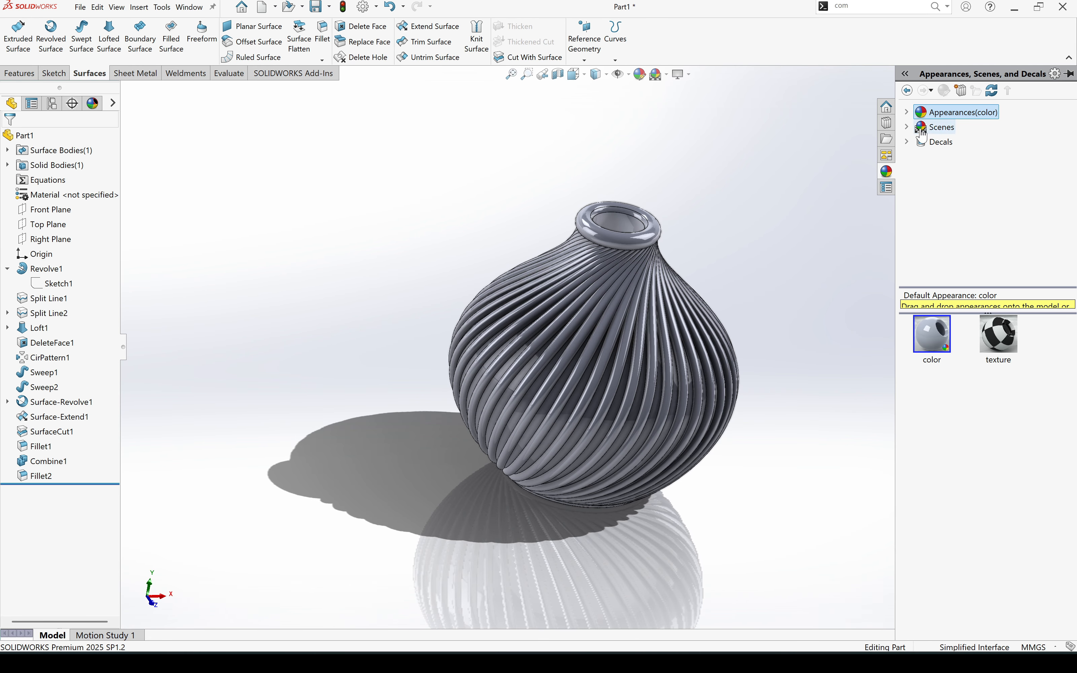
{"action": "left_click", "coordinate": [906, 112]}
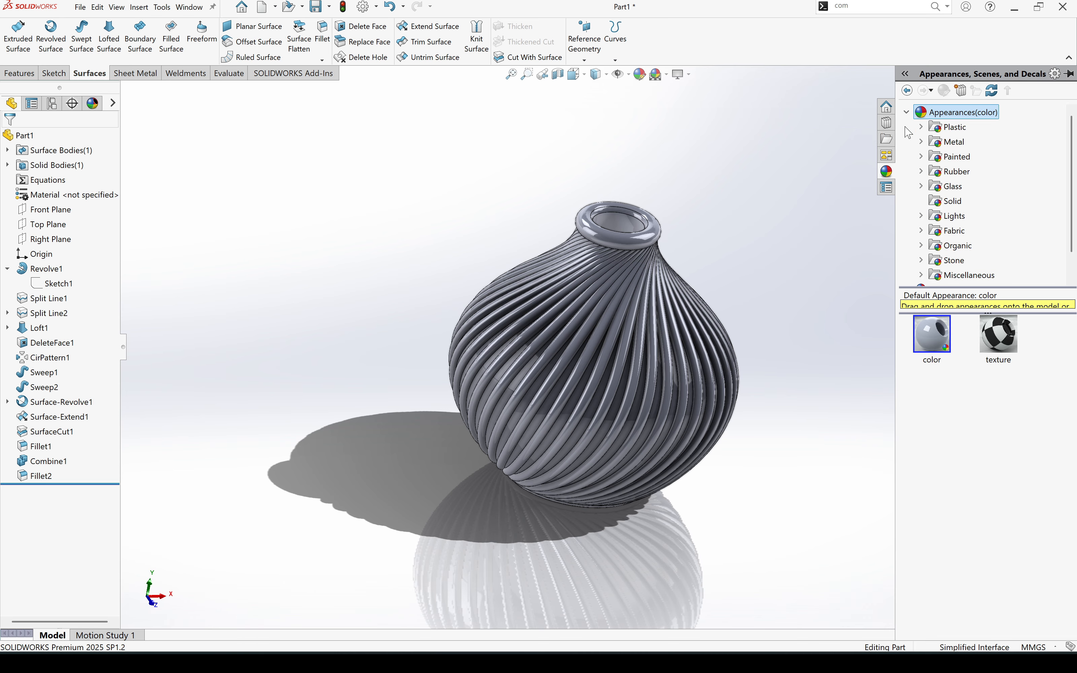
{"action": "left_click", "coordinate": [920, 262]}
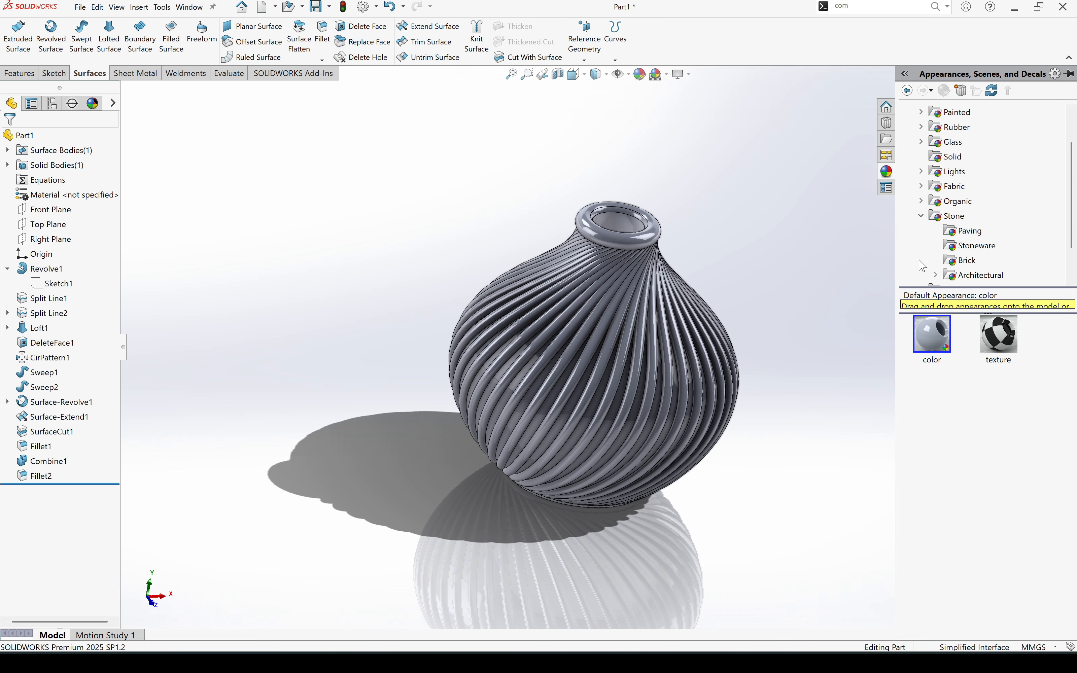
{"action": "left_click", "coordinate": [966, 247]}
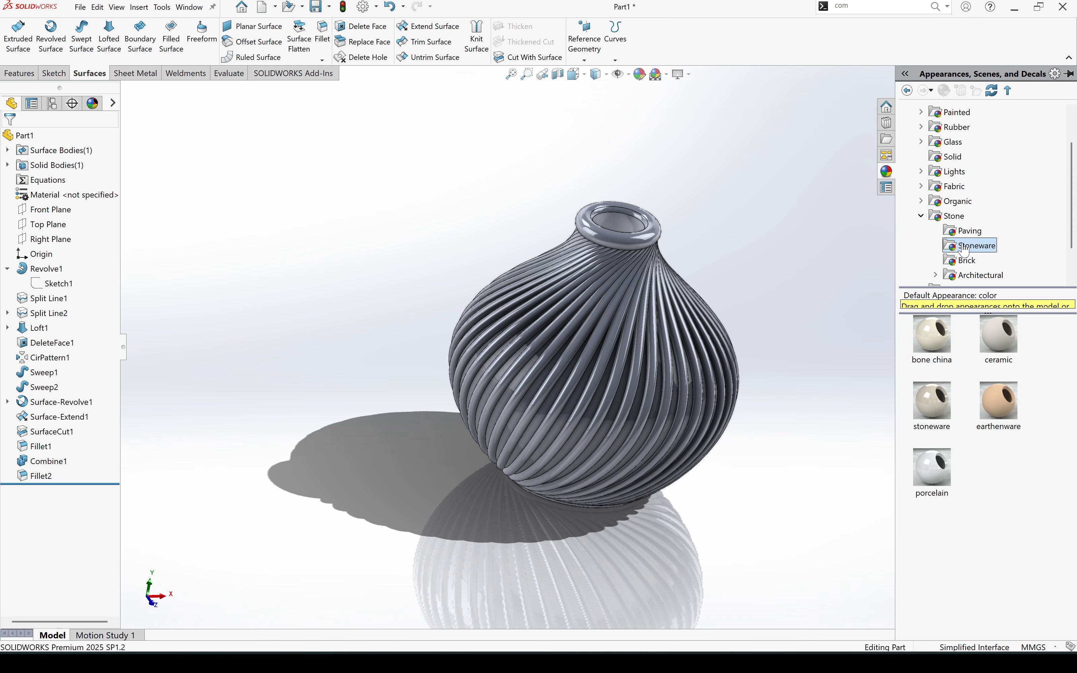
{"action": "double_click", "coordinate": [929, 339]}
{"action": "left_click", "coordinate": [783, 237]}
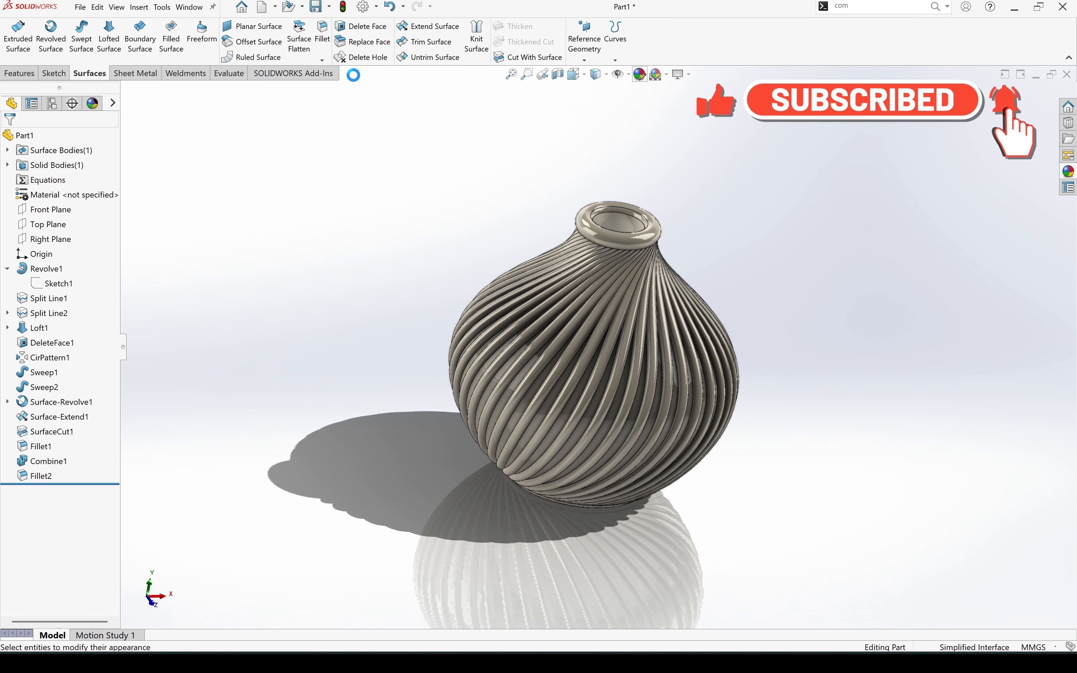
- Change the part's bone china appearance to the light orange standard colour, RGB 252, 188, 132
{"action": "left_click", "coordinate": [640, 75]}
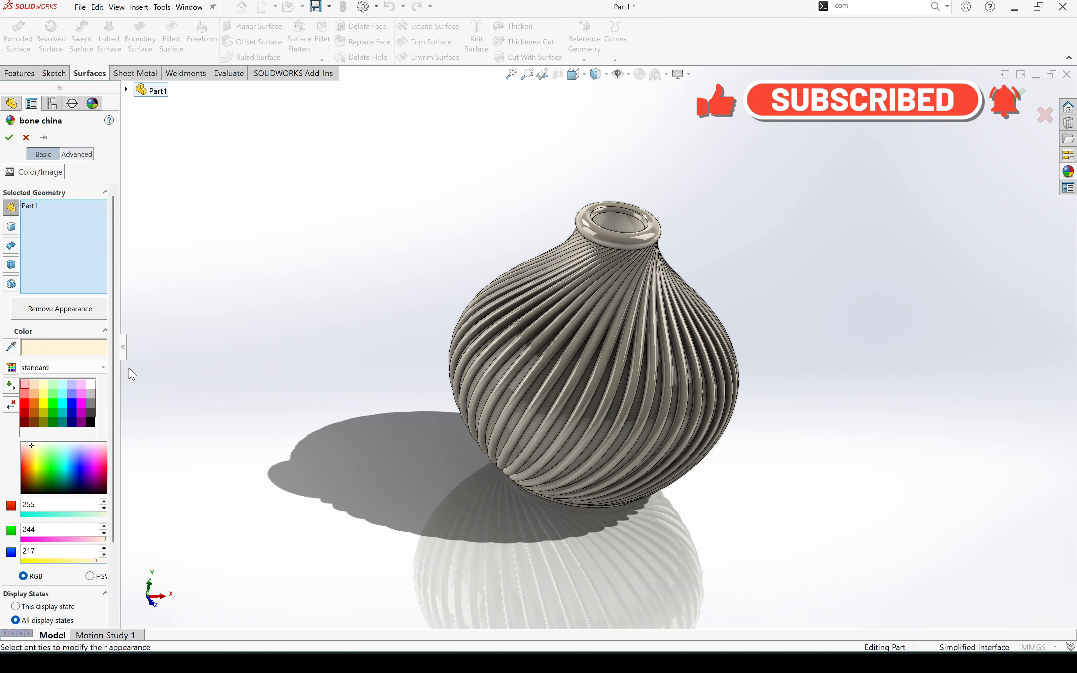
{"action": "left_click", "coordinate": [27, 386]}
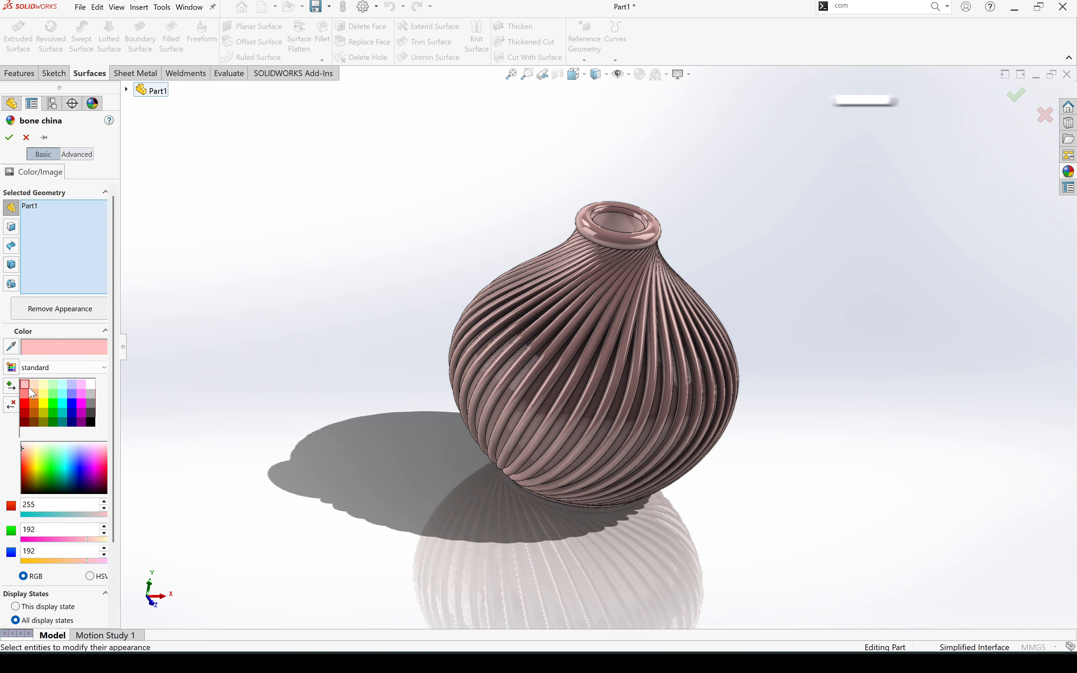
{"action": "left_click", "coordinate": [34, 394]}
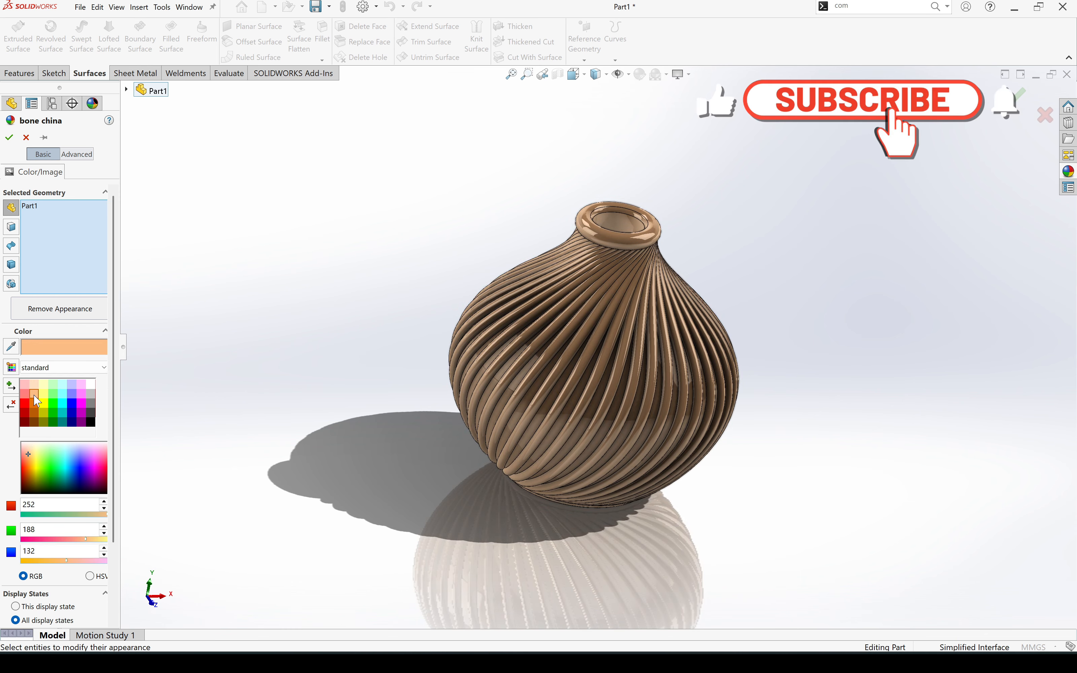
{"action": "left_click", "coordinate": [9, 136]}
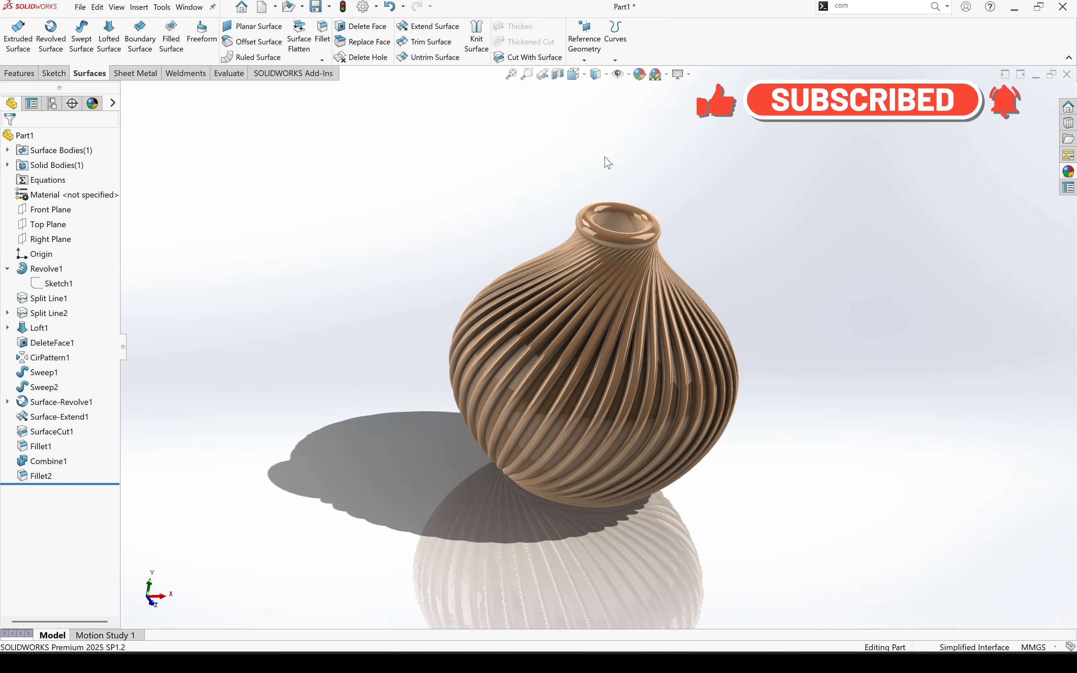
{"action": "middle_click_drag", "start_coordinate": [621, 286], "coordinate": [604, 197]}
{"action": "scroll", "coordinate": [608, 334], "scroll_direction": "down", "scroll_amount": 2}
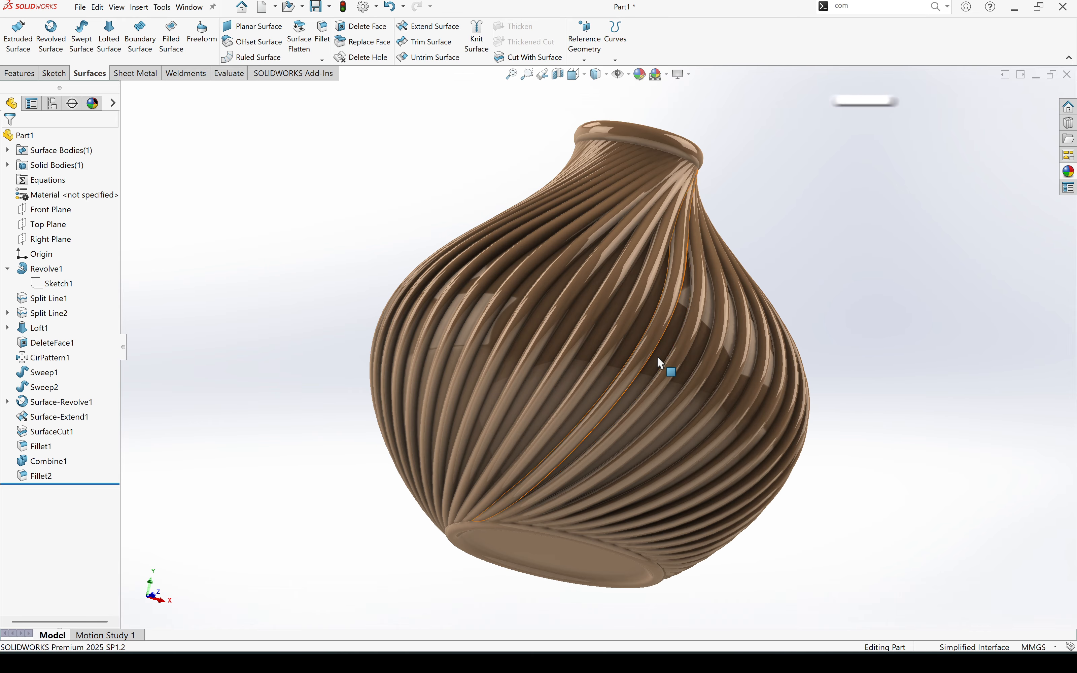